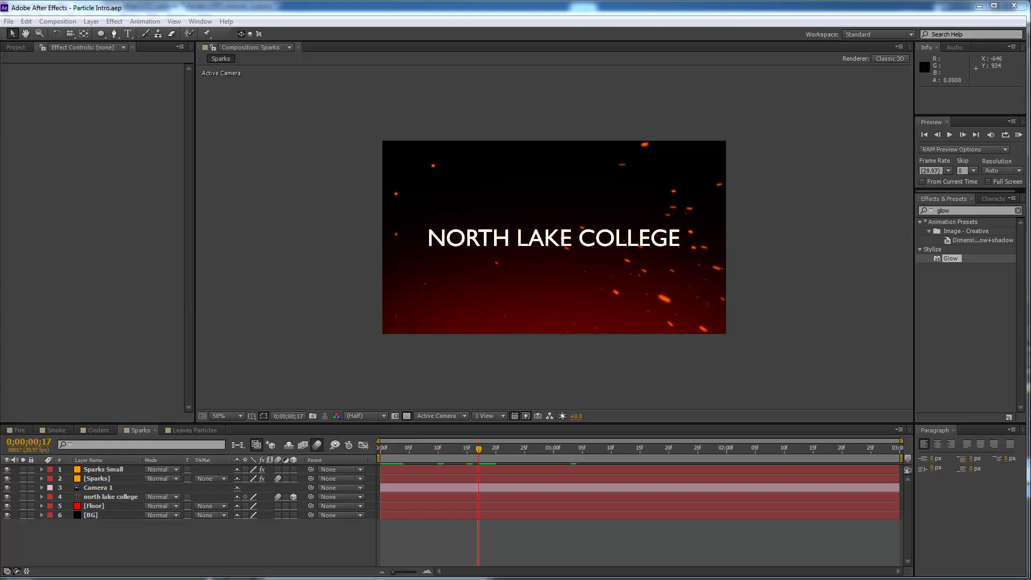
# - Review the finished Sparks composition enlarged, then check its title frame at 0;00;00;27
pyautogui.moveTo(1030, 24); pyautogui.dragTo(489, 36)
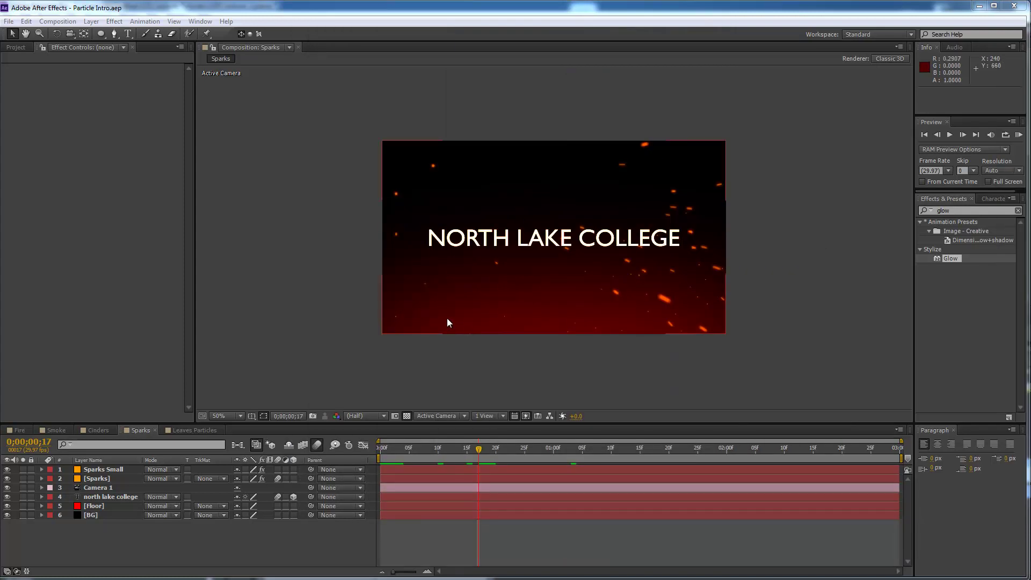
pyautogui.hotkey('alt', 'Tab')
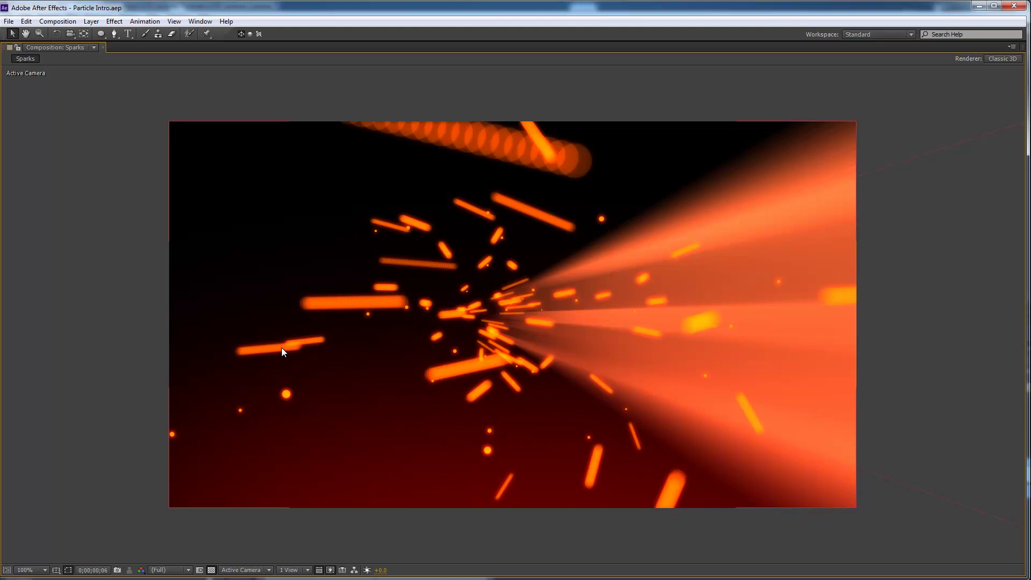
pyautogui.press('`')
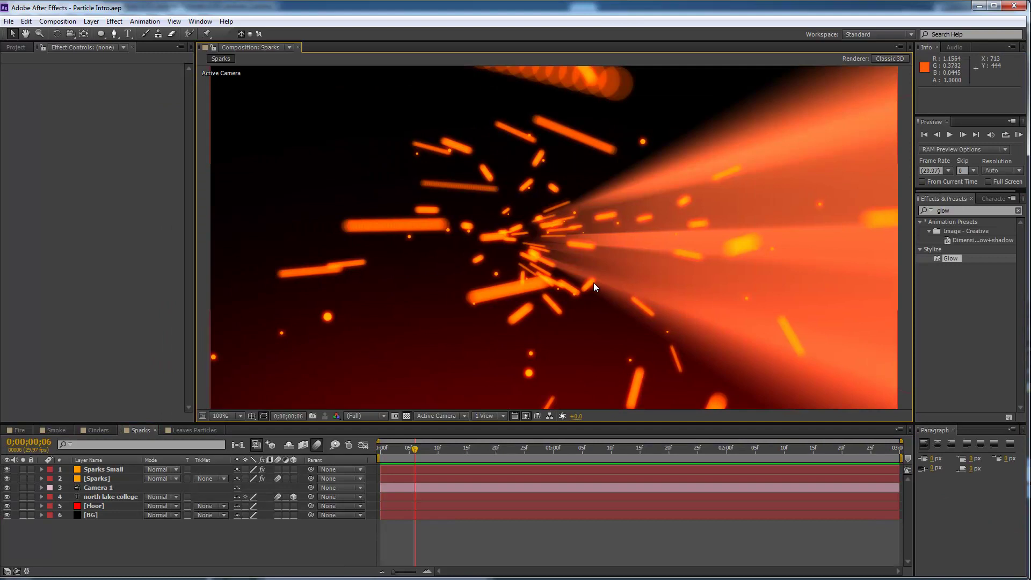
pyautogui.press(',')
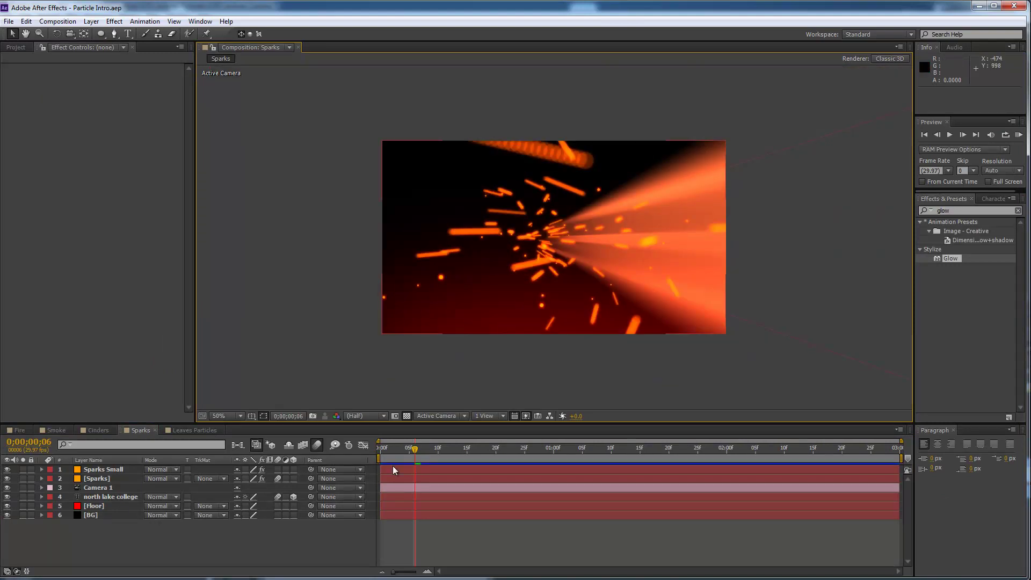
pyautogui.moveTo(415, 449); pyautogui.dragTo(536, 449)
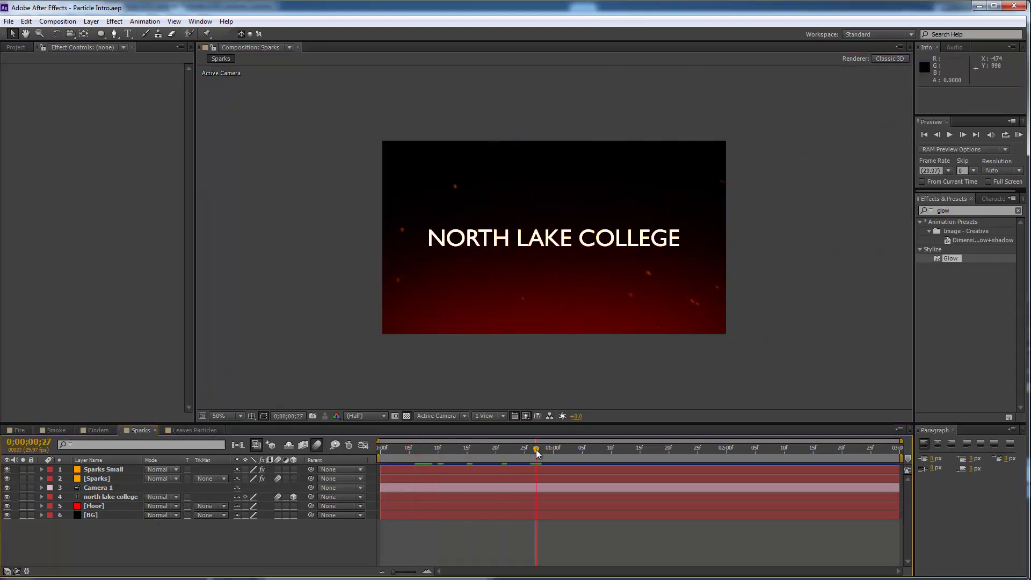
# - Create a composition named Particles with the HDTV 1080 29.97 preset and a five-second duration
pyautogui.click(16, 48)
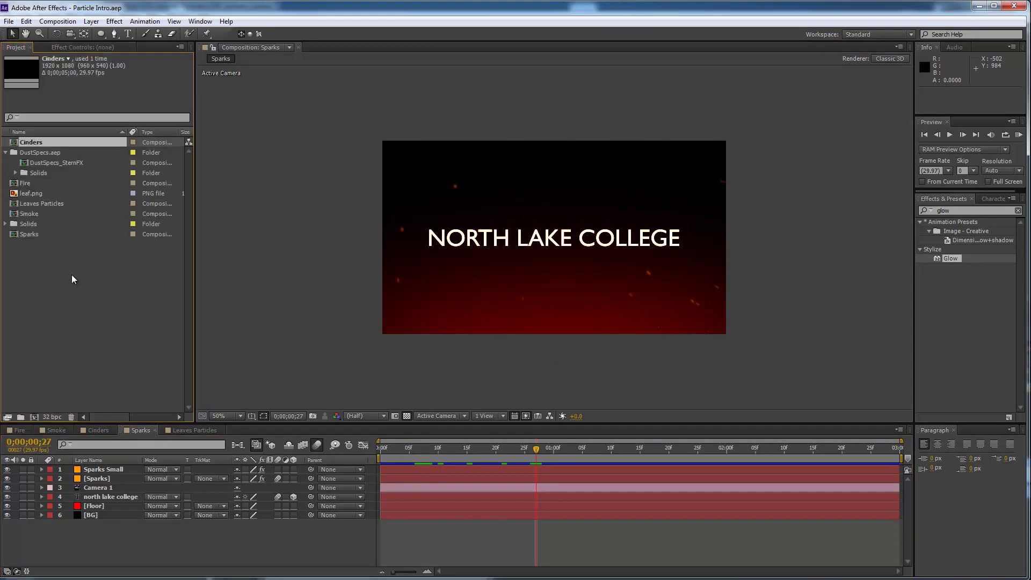
pyautogui.click(33, 417)
pyautogui.write('Particles')
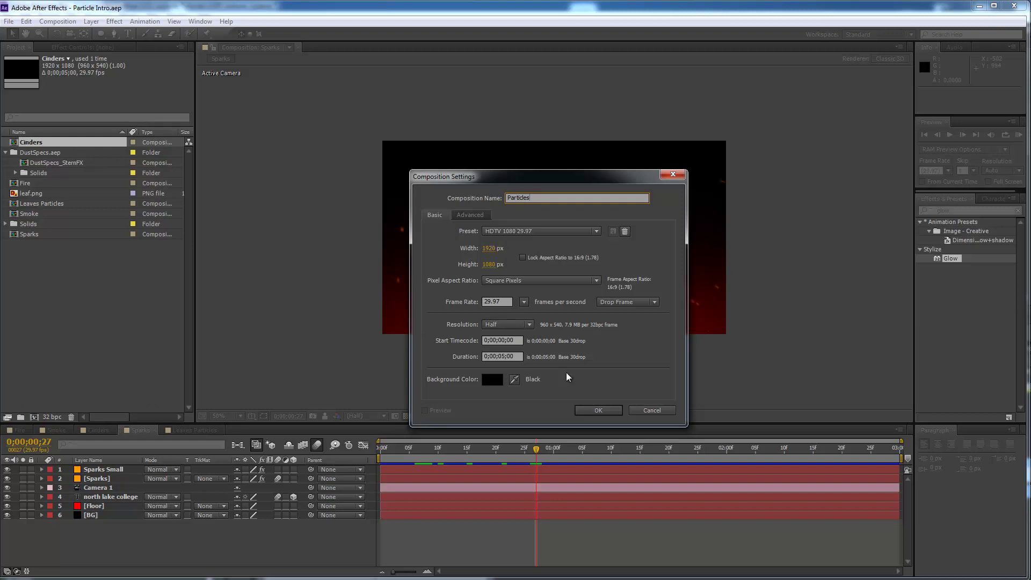
pyautogui.click(598, 410)
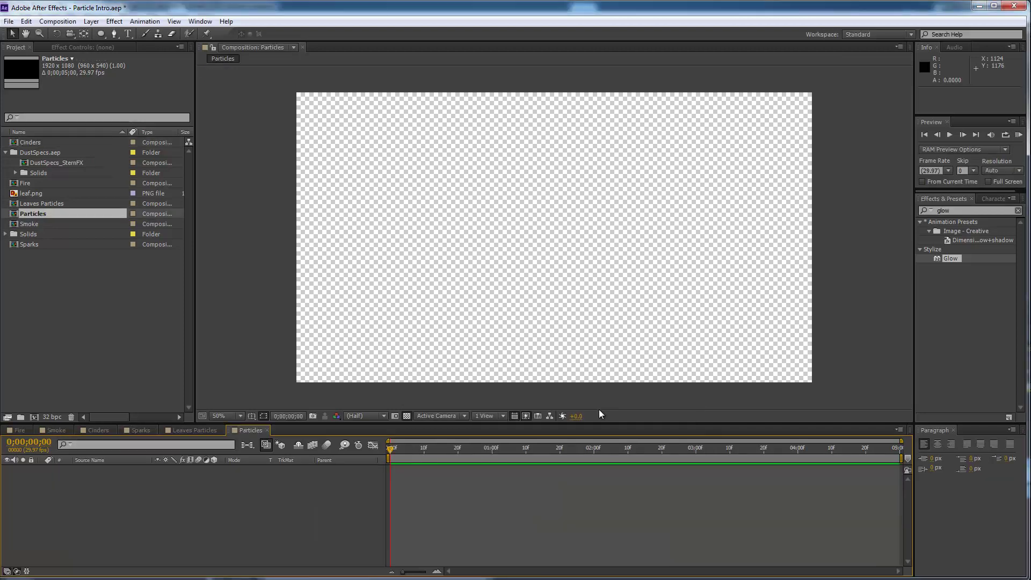
# - Add a black 1920 x 1080 solid layer named BG to the Particles composition
pyautogui.click(91, 22)
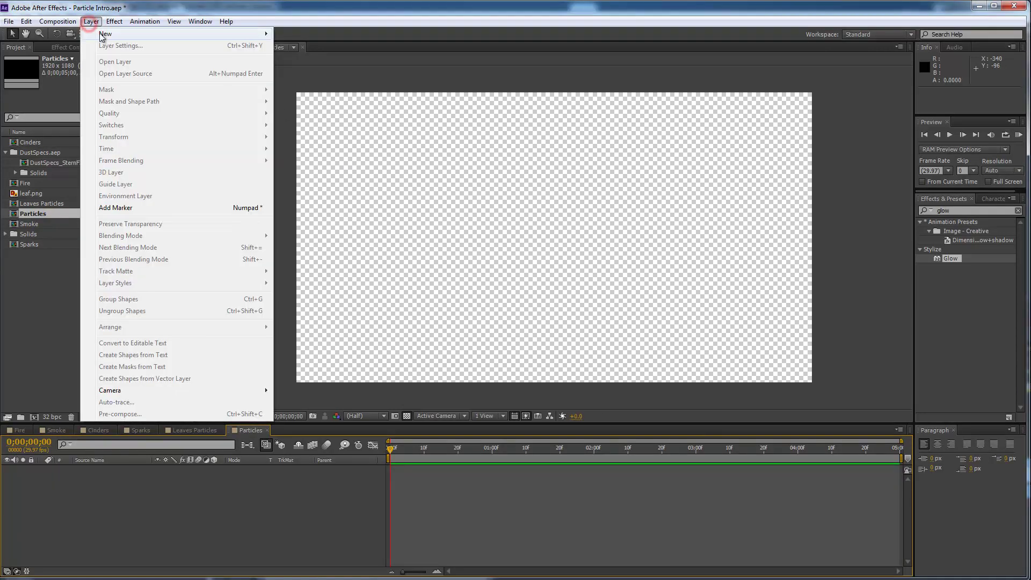
pyautogui.moveTo(230, 33)
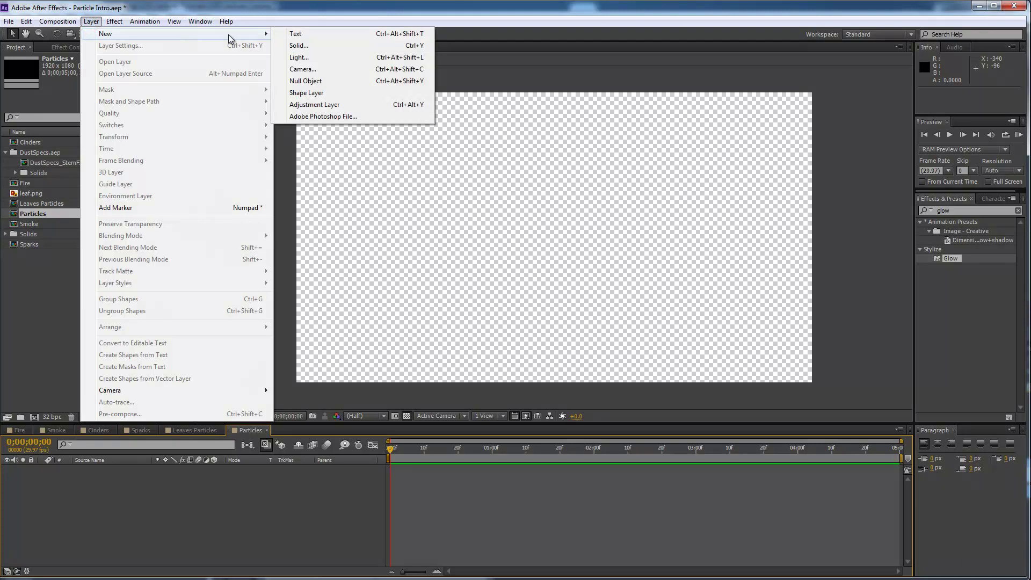
pyautogui.click(299, 48)
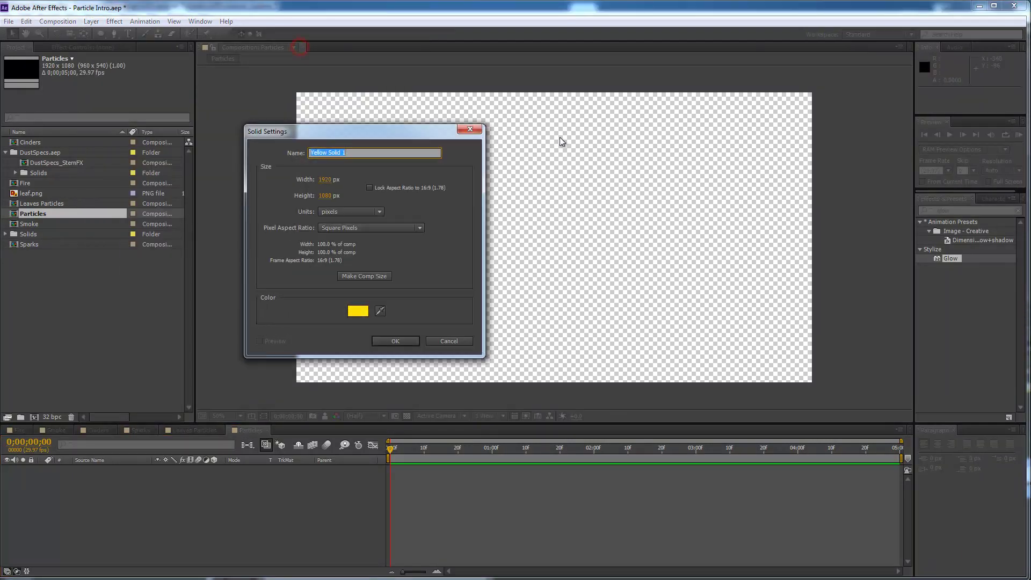
pyautogui.click(356, 312)
pyautogui.moveTo(746, 214); pyautogui.dragTo(628, 331)
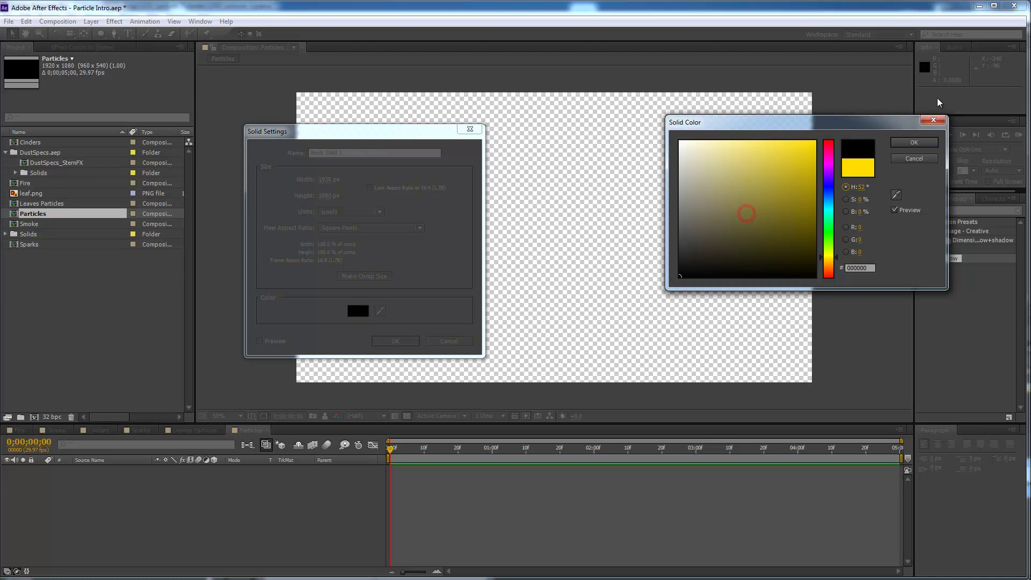
pyautogui.click(913, 142)
pyautogui.moveTo(350, 156); pyautogui.dragTo(277, 159)
pyautogui.write('BG')
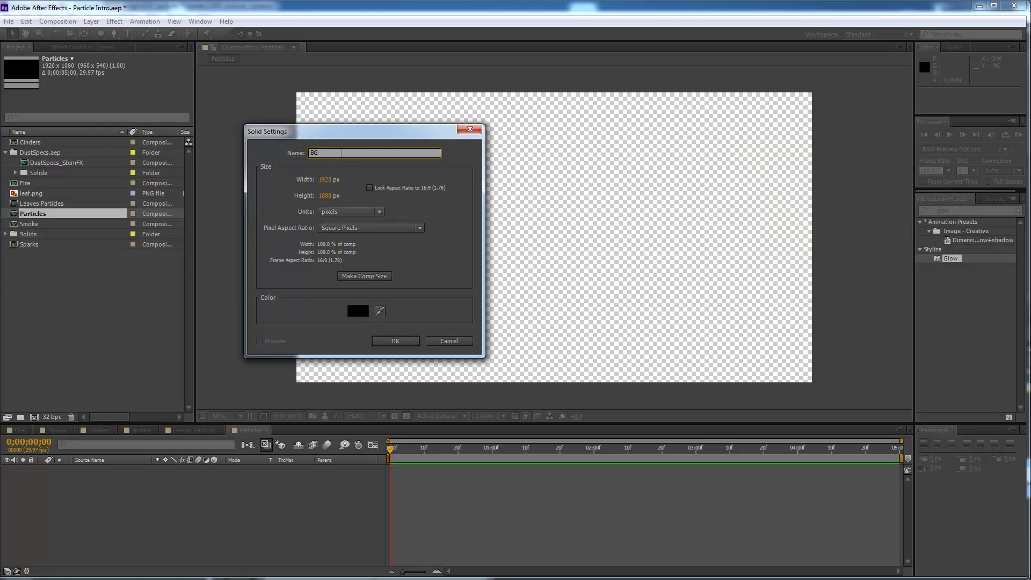
pyautogui.click(394, 341)
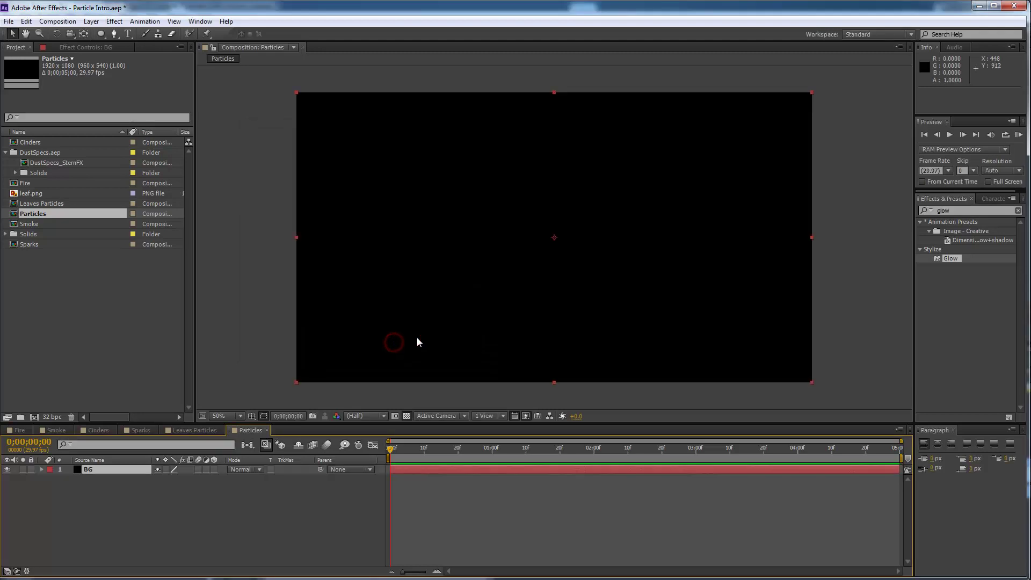
# - Add a dark red (7A0000) solid layer named Floor above the BG layer
pyautogui.click(90, 21)
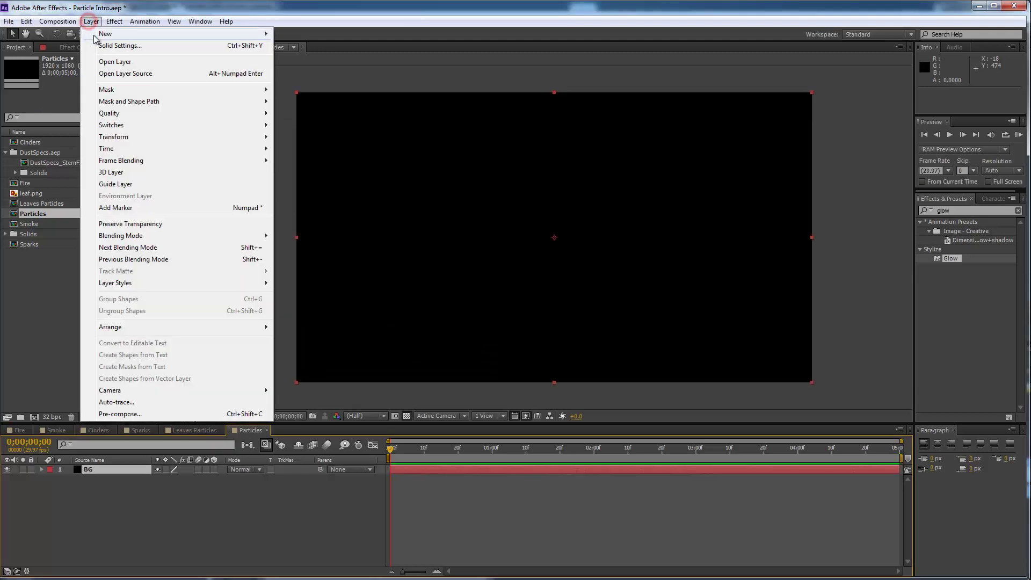
pyautogui.moveTo(247, 34)
pyautogui.click(305, 47)
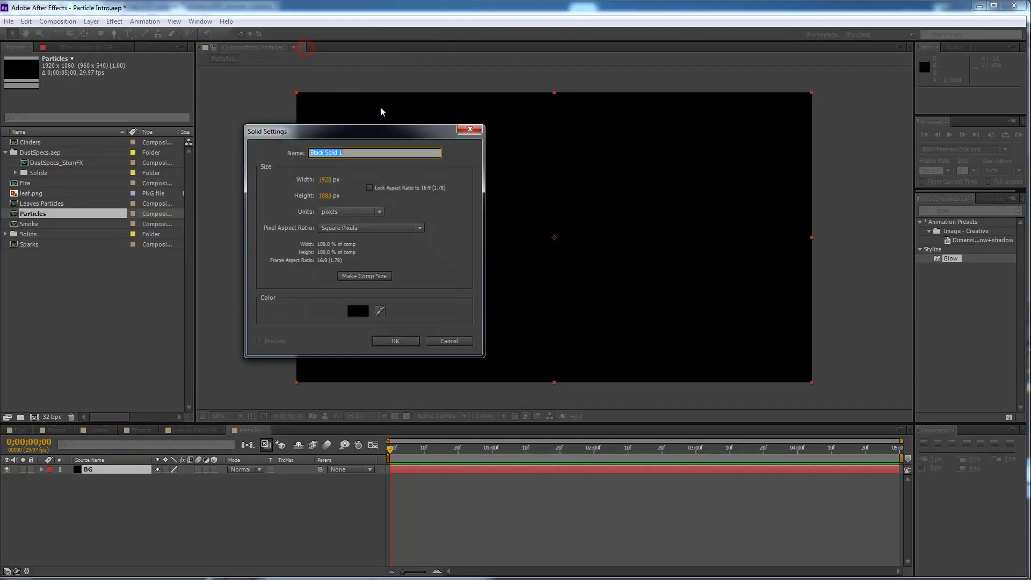
pyautogui.write('Floor')
pyautogui.click(365, 312)
pyautogui.moveTo(743, 177); pyautogui.dragTo(817, 208)
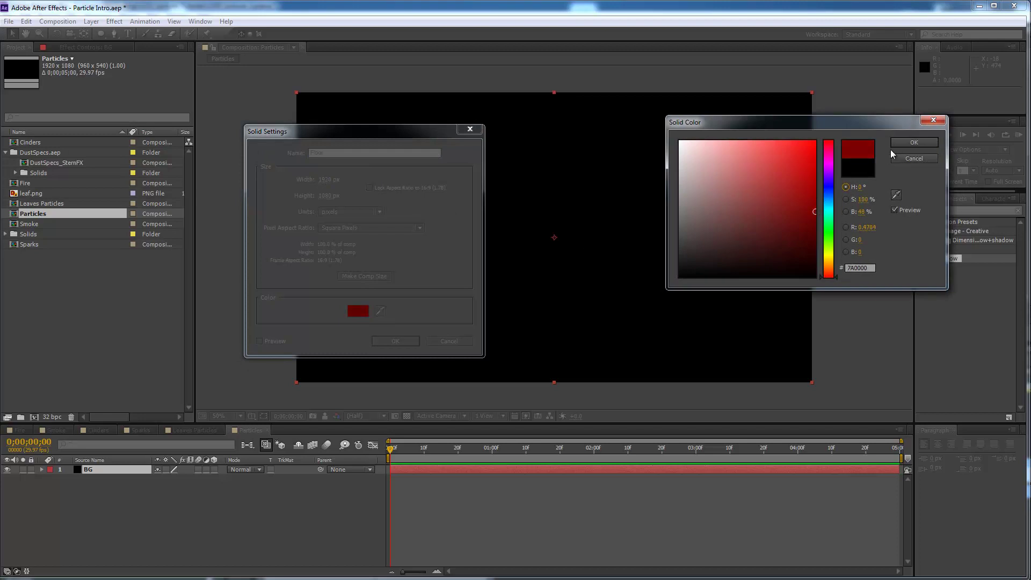
pyautogui.click(913, 143)
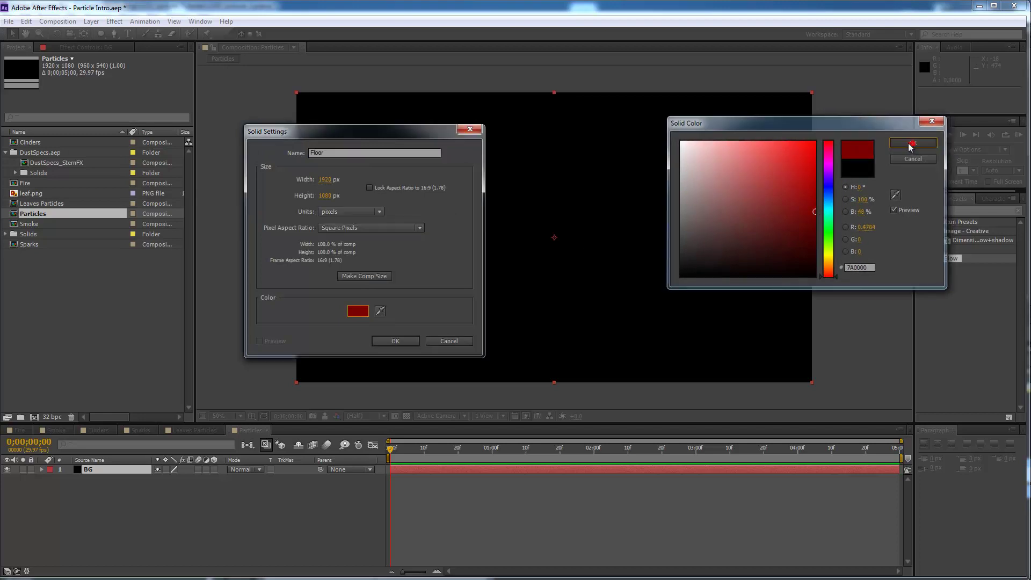
pyautogui.click(397, 342)
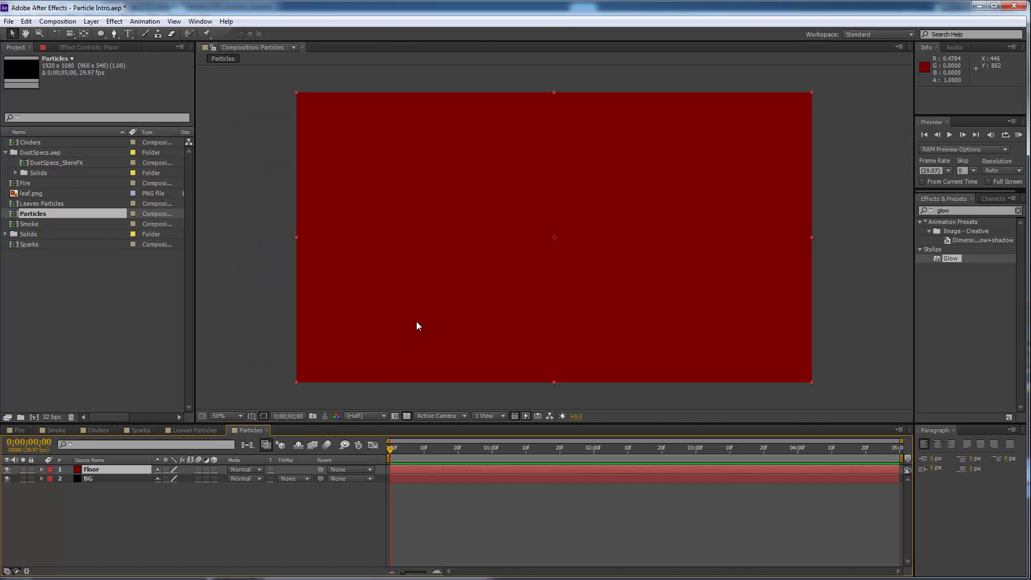
# - Draw an elliptical mask about 2868 x 1112 px on the Floor layer, from mid-frame to well below the lower edge
pyautogui.click(100, 34)
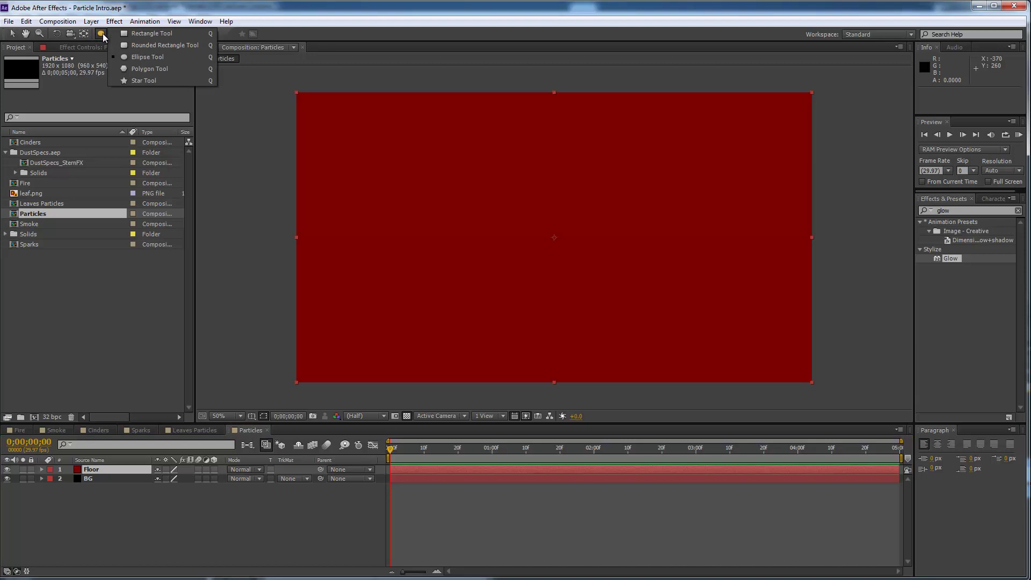
pyautogui.click(102, 33)
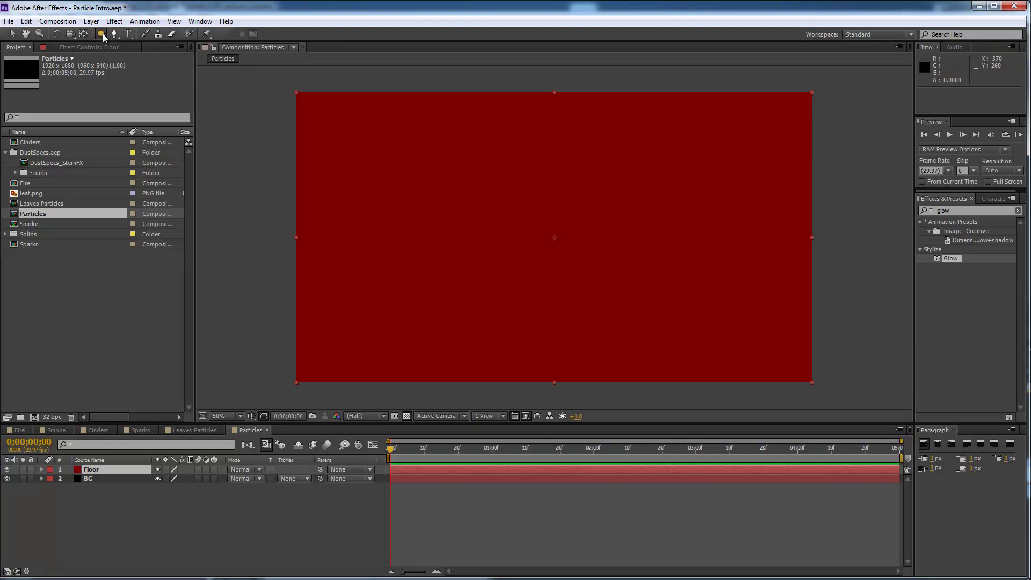
pyautogui.press(',')
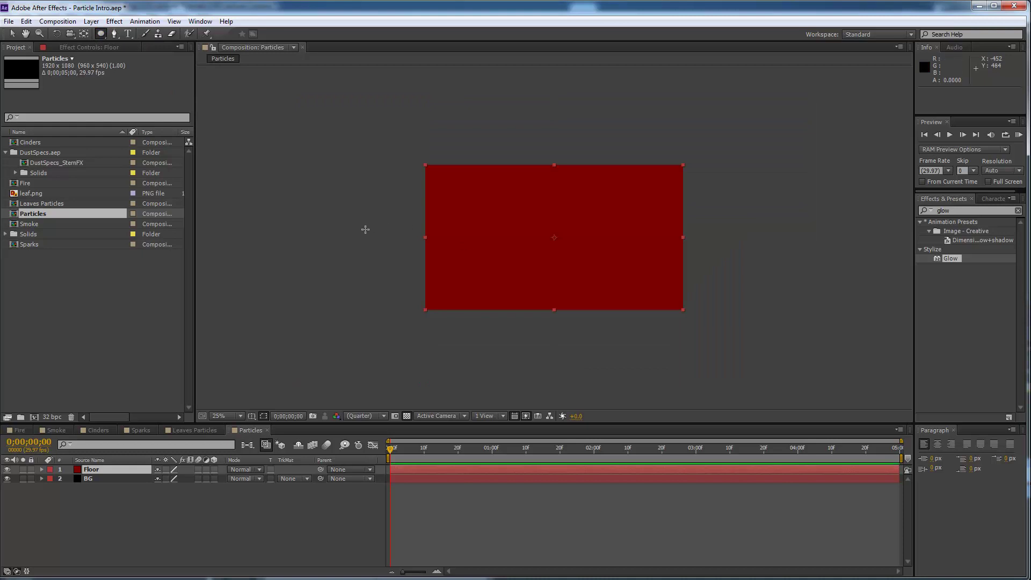
pyautogui.moveTo(359, 237); pyautogui.dragTo(744, 386)
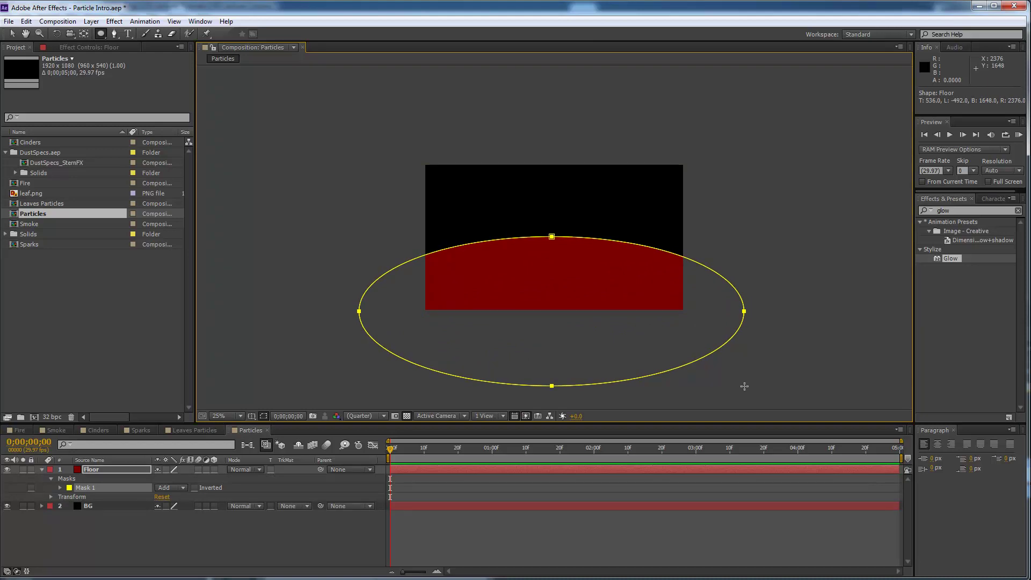
# - Feather the Floor layer's mask by about 900 pixels to blend the red into the black background
pyautogui.press('f')
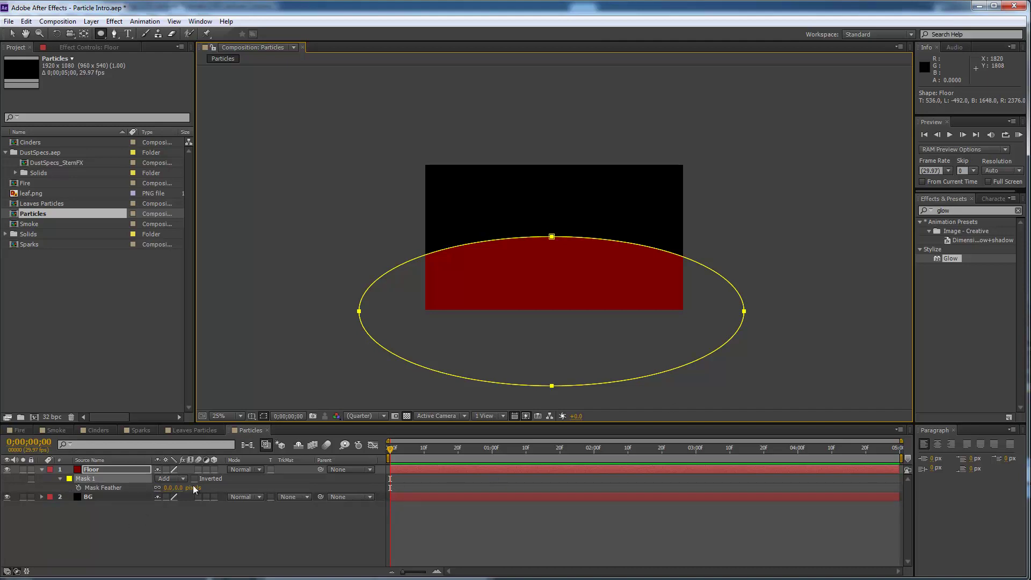
pyautogui.moveTo(166, 488); pyautogui.dragTo(653, 492)
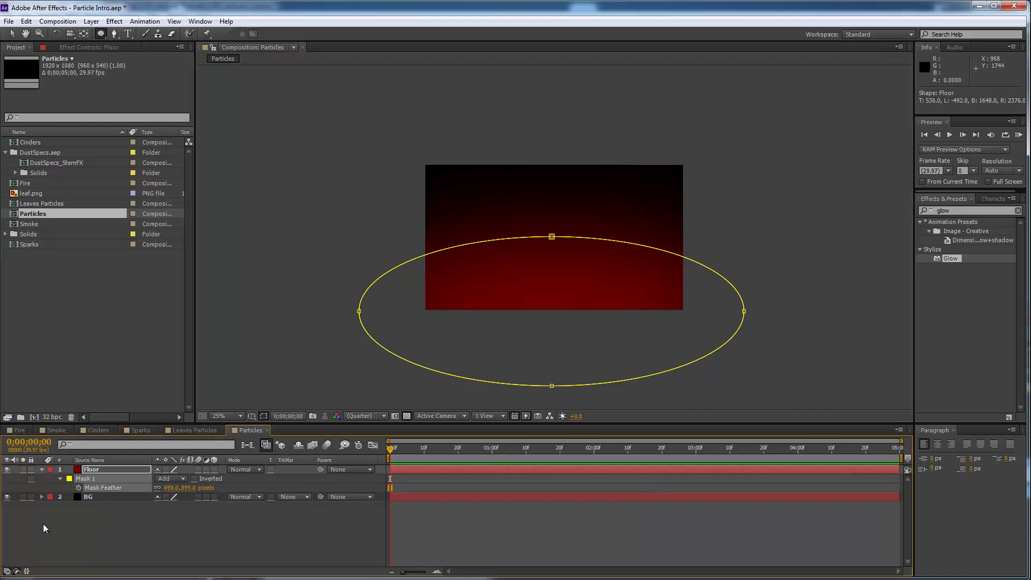
pyautogui.click(42, 470)
pyautogui.click(116, 550)
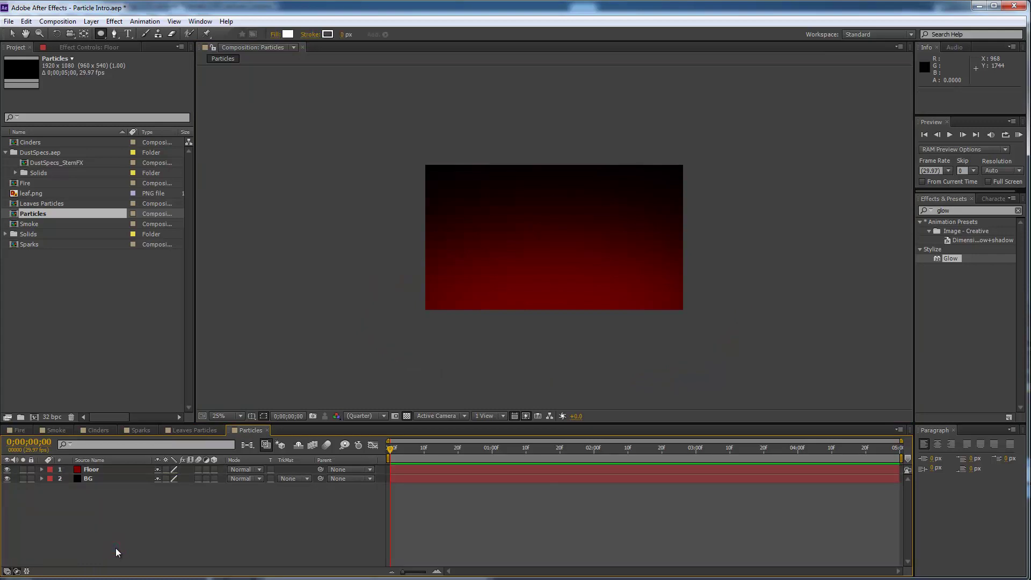
# - Lower the Floor layer's opacity to 66%
pyautogui.press('t')
pyautogui.click(160, 479)
pyautogui.moveTo(160, 482); pyautogui.dragTo(146, 480)
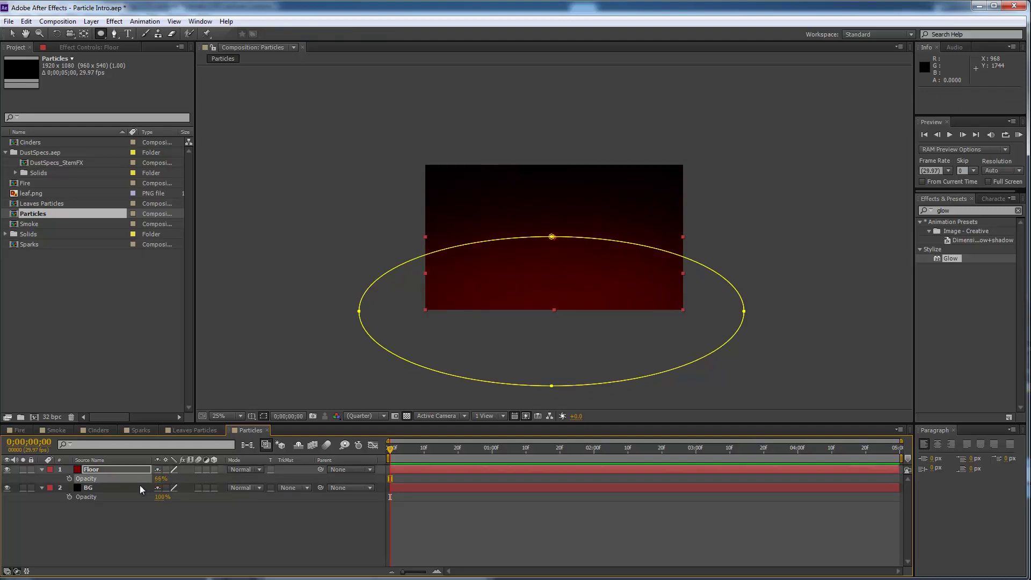
pyautogui.click(193, 539)
# - Add the title text "FLMC 1331" and position it near the center of the frame at about 956, 584
pyautogui.hotkey('ctrl', 't')
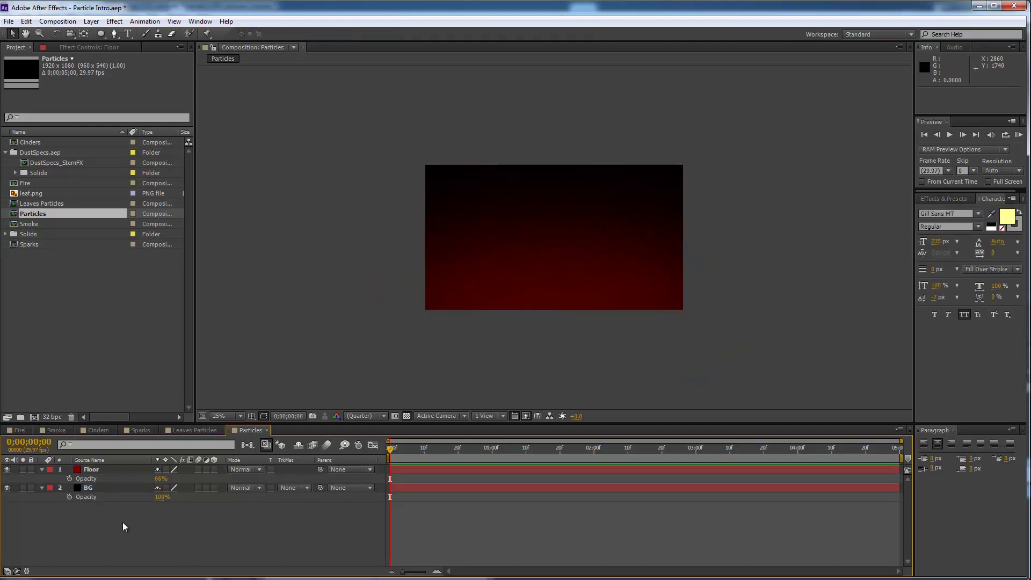
pyautogui.click(128, 33)
pyautogui.click(543, 239)
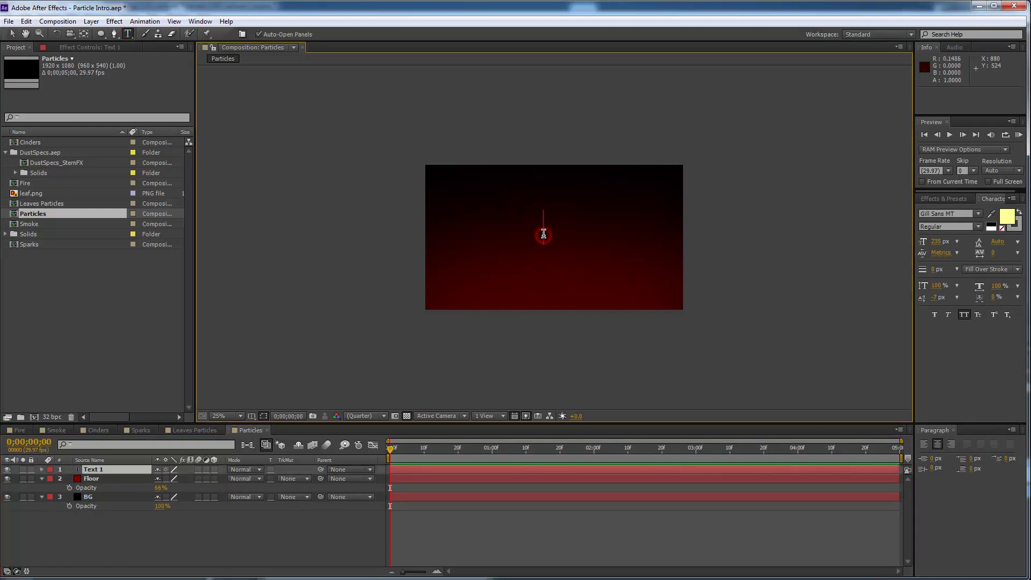
pyautogui.write('FLMC')
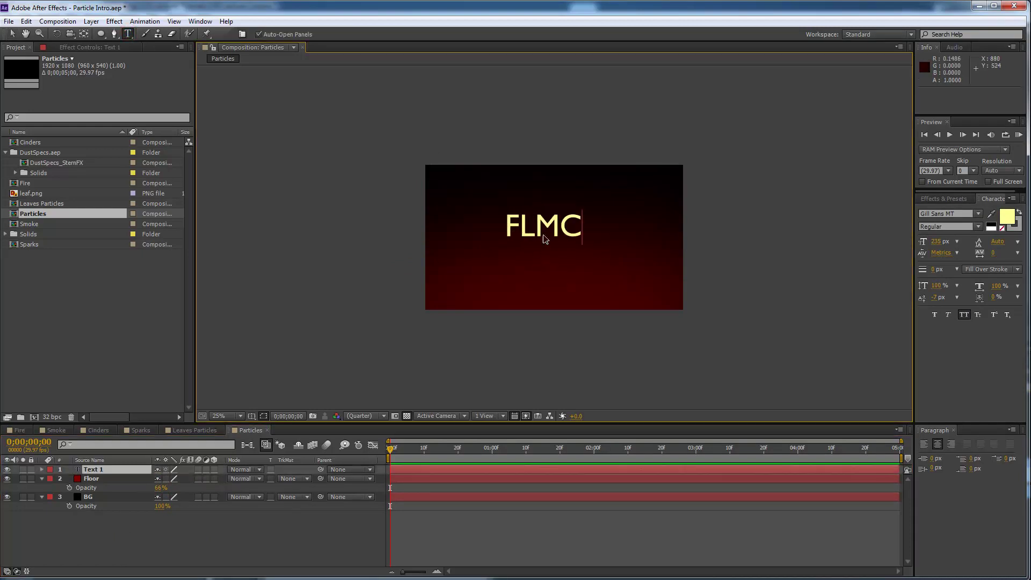
pyautogui.write(' I 331')
pyautogui.click(13, 34)
pyautogui.moveTo(565, 229); pyautogui.dragTo(575, 236)
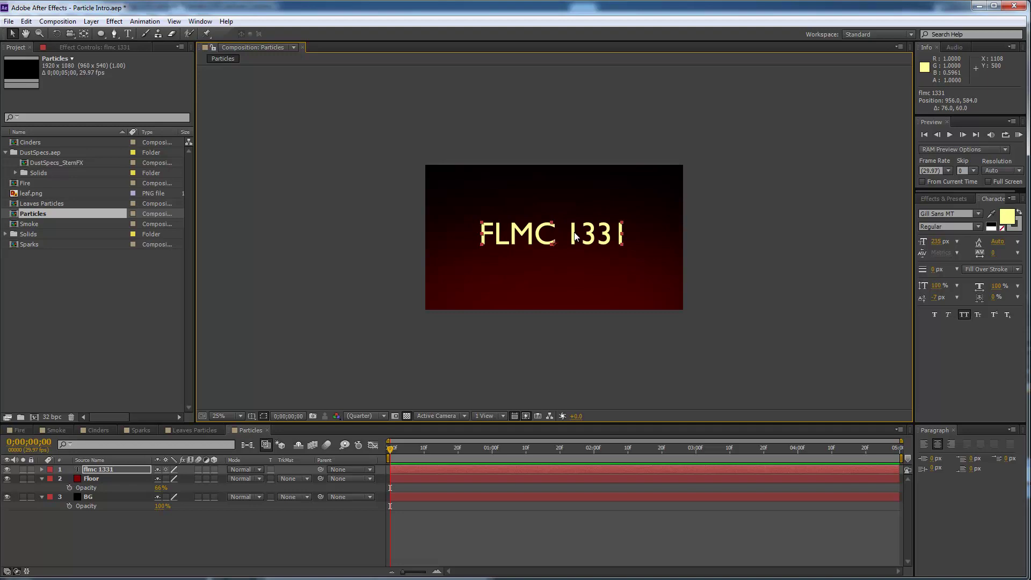
# - Cycle the project's color depth through its available settings and back to 32 bits per channel
pyautogui.click(49, 417)
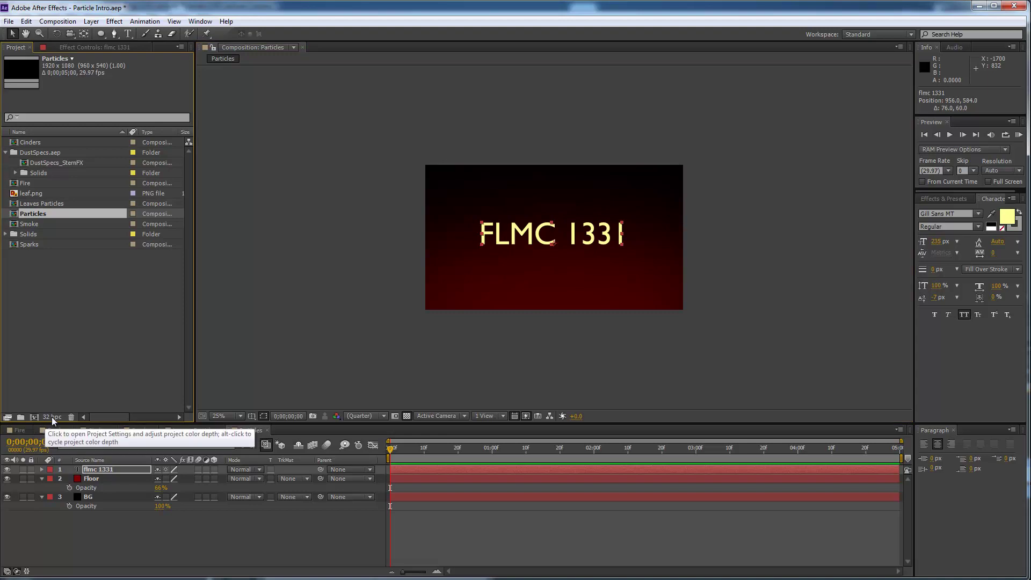
pyautogui.keyDown('alt'); pyautogui.click(49, 417); pyautogui.keyUp('alt')
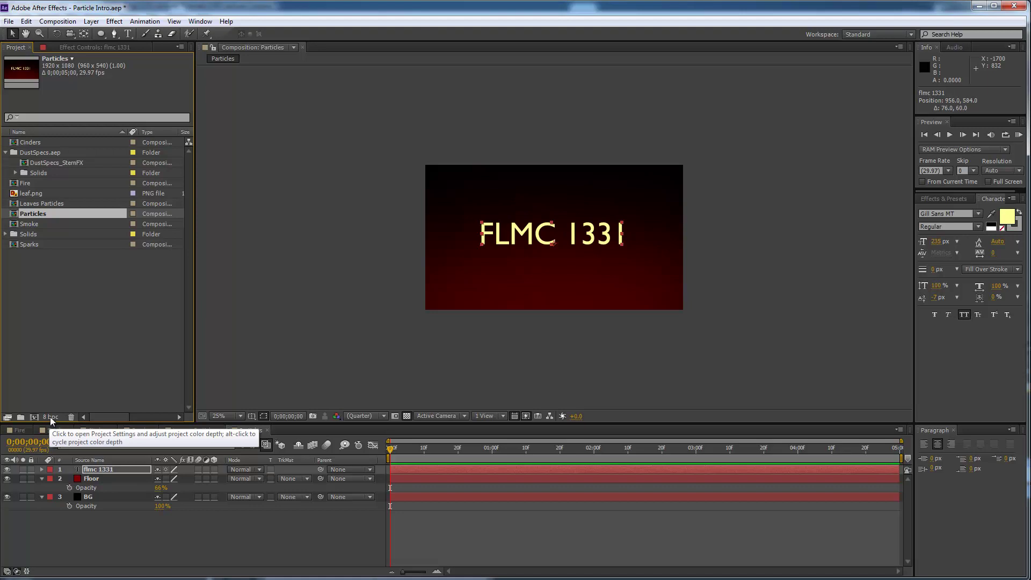
pyautogui.keyDown('alt'); pyautogui.click(49, 417); pyautogui.keyUp('alt')
pyautogui.keyDown('alt'); pyautogui.click(51, 417); pyautogui.keyUp('alt')
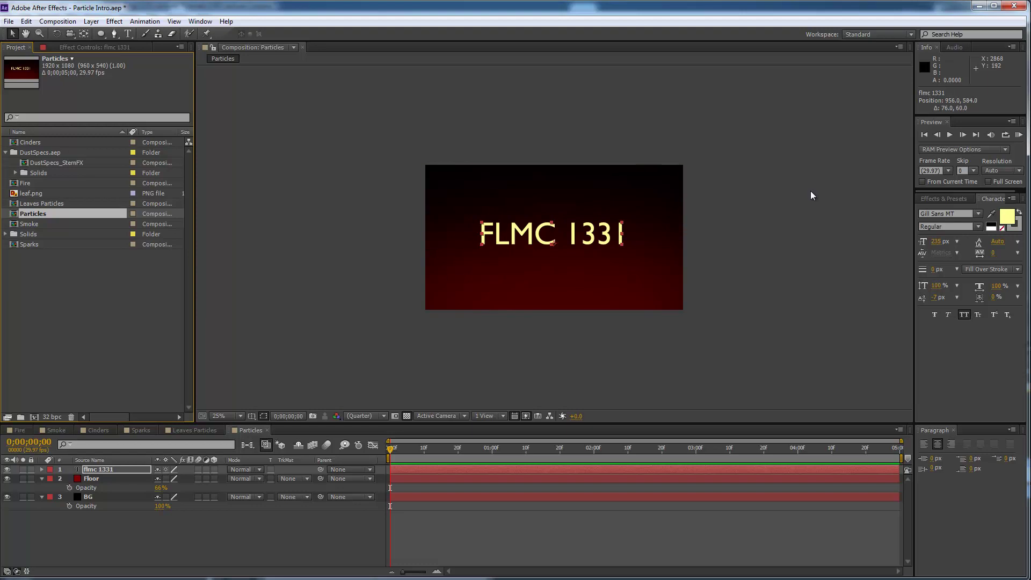
# - Set the title's text color to R 5, G 2, B 1 and inspect the letter edges up close
pyautogui.click(1006, 217)
pyautogui.moveTo(865, 124); pyautogui.dragTo(839, 73)
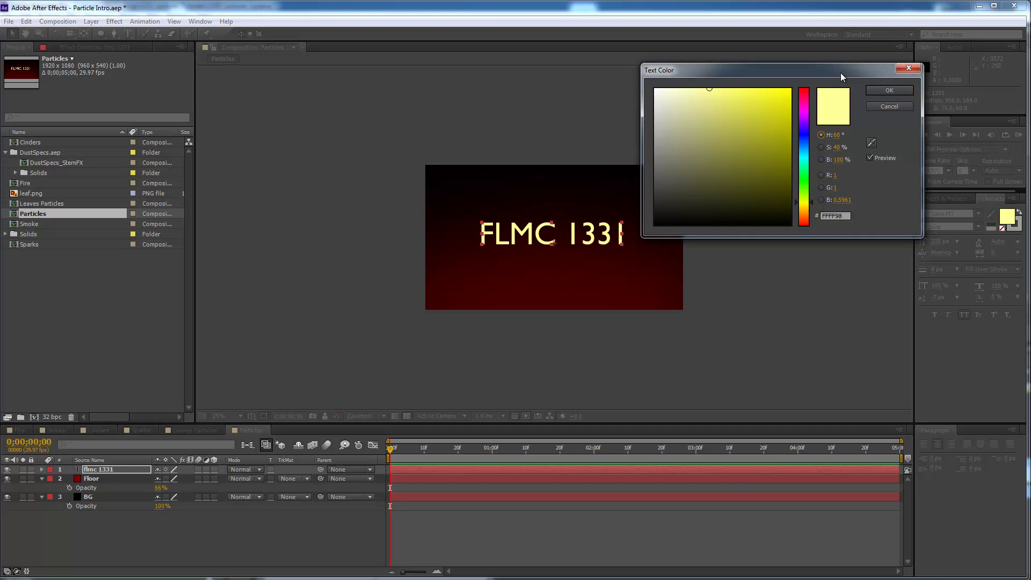
pyautogui.click(835, 177)
pyautogui.write('5')
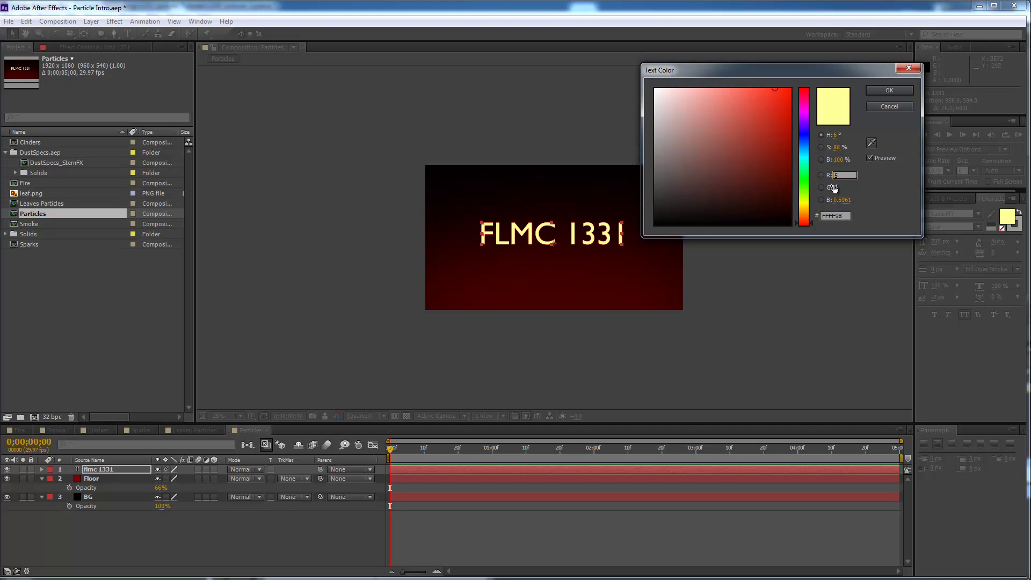
pyautogui.click(835, 187)
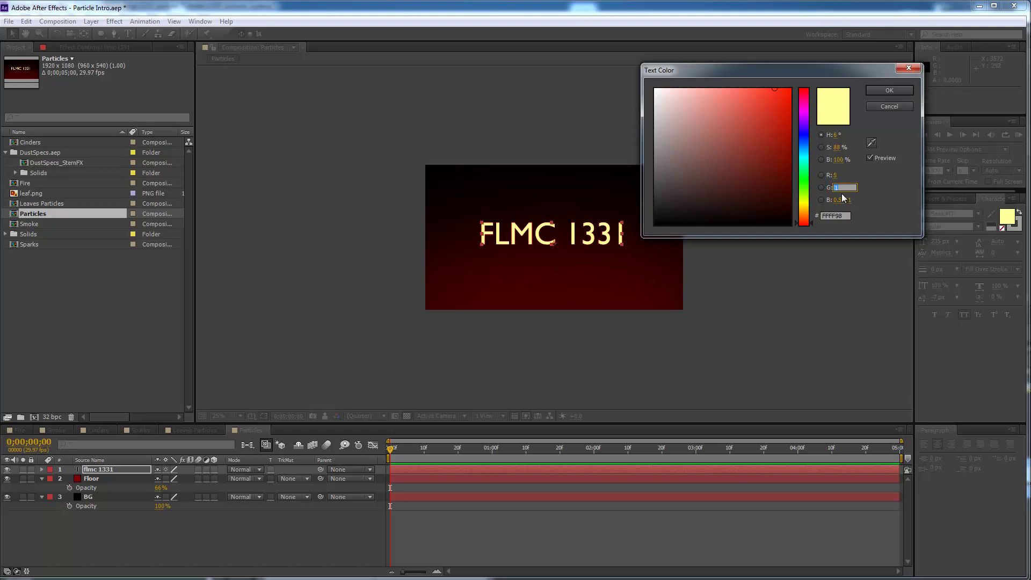
pyautogui.write('2')
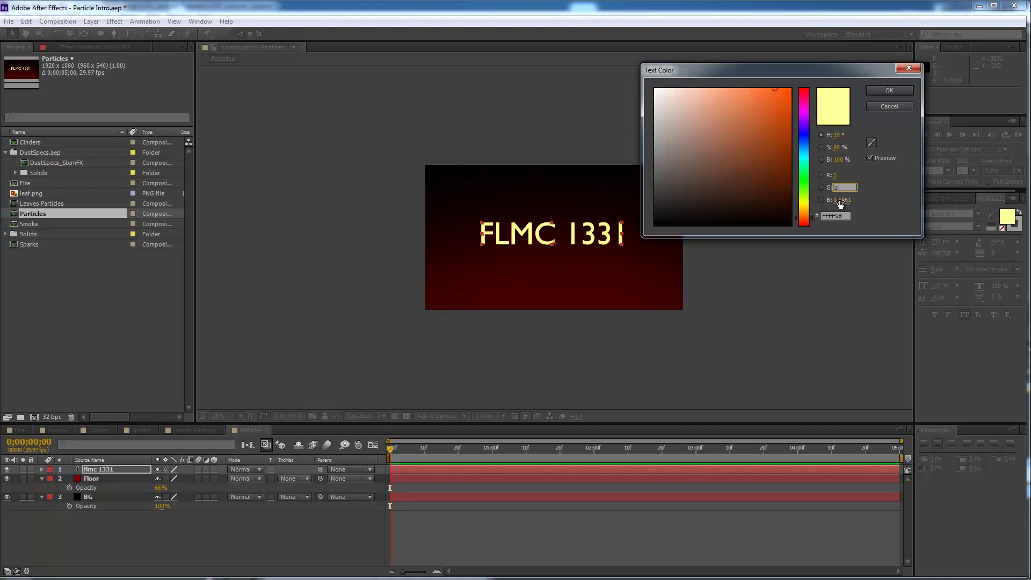
pyautogui.click(841, 201)
pyautogui.write('1')
pyautogui.press('Return')
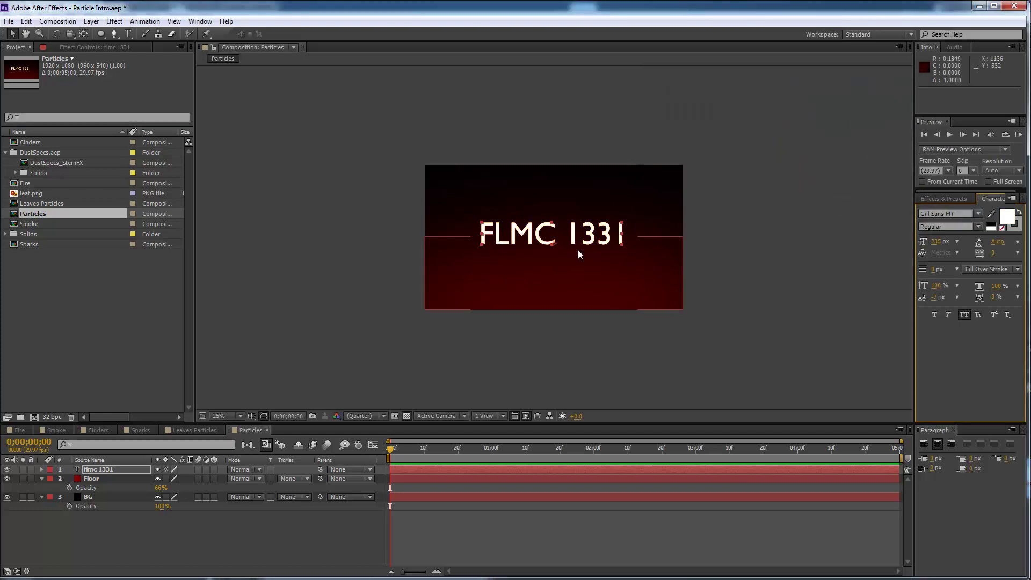
pyautogui.scroll(3, 549, 236)
pyautogui.scroll(2, 550, 236)
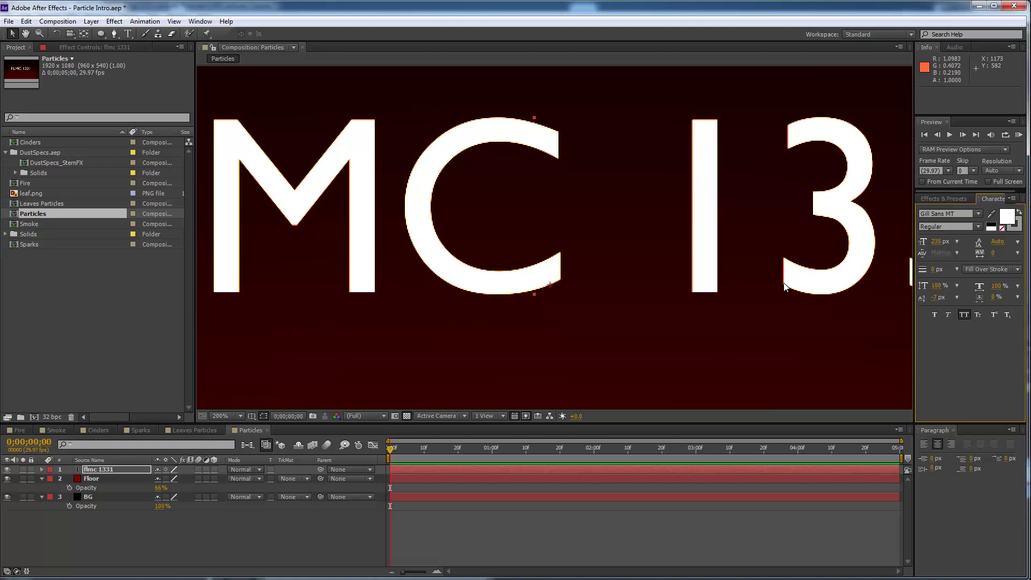
pyautogui.press(',')
pyautogui.press(',')
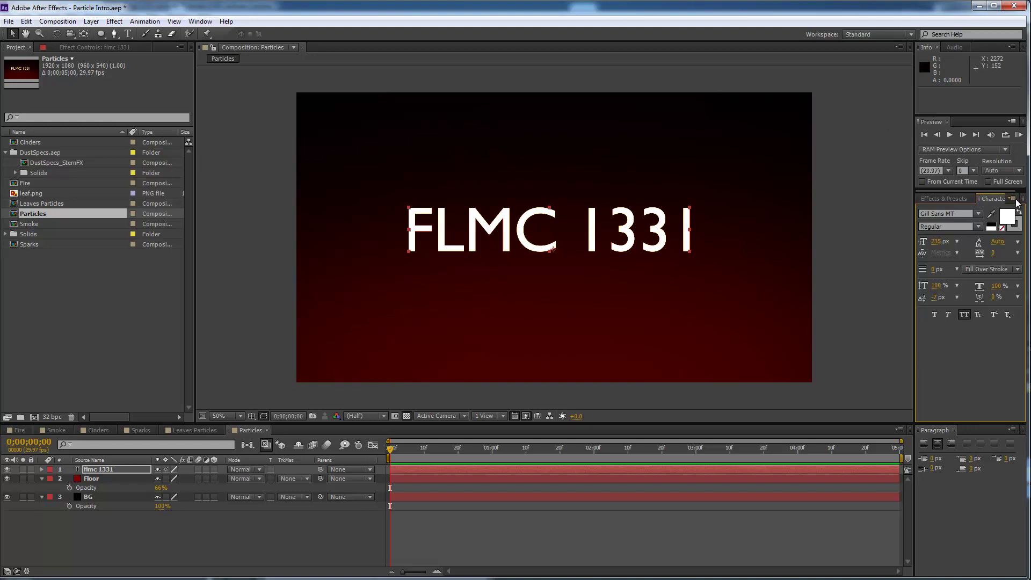
# - Clear the effects search and browse the animation presets in Adobe Bridge
pyautogui.click(937, 199)
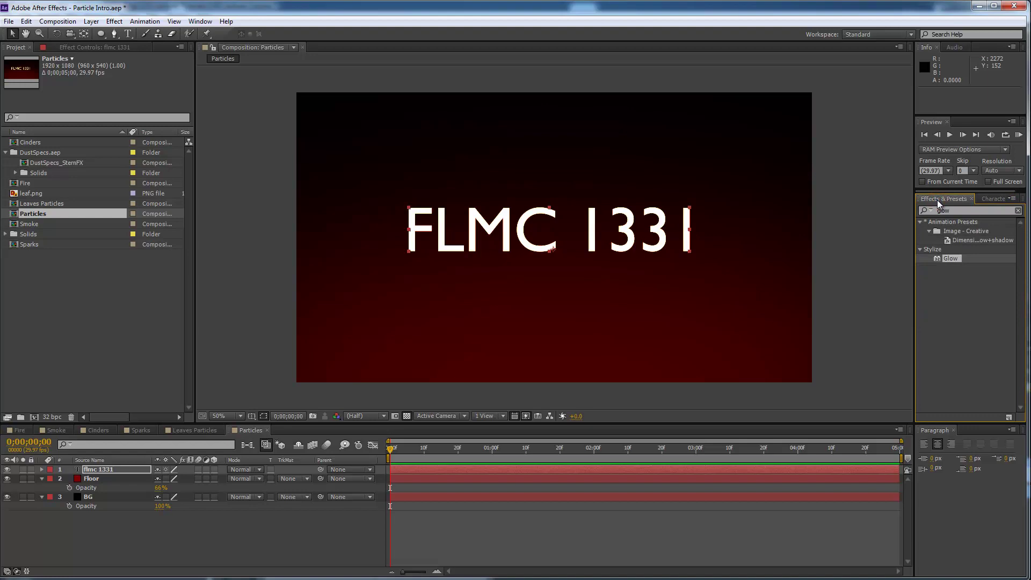
pyautogui.click(1017, 211)
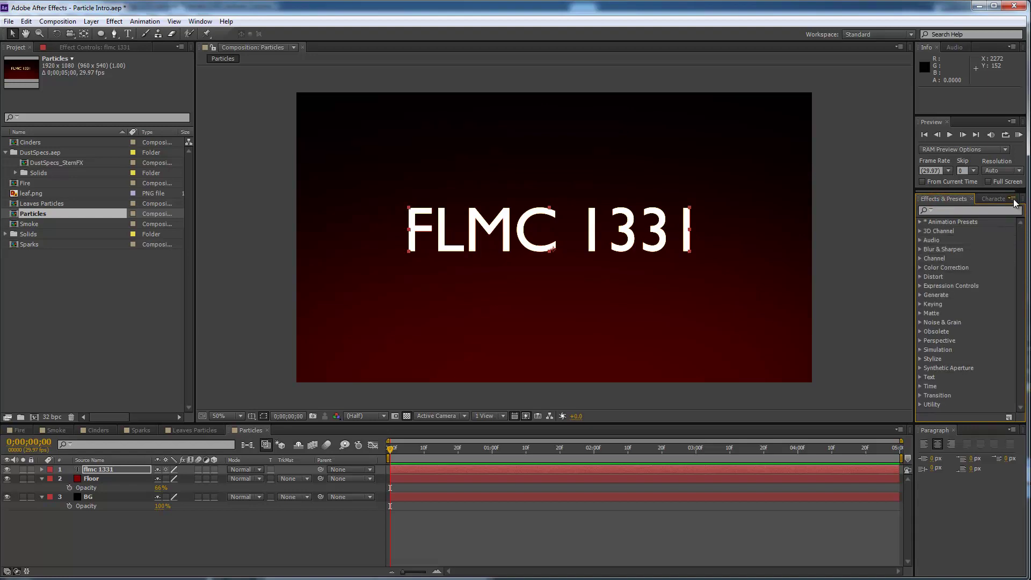
pyautogui.click(1013, 199)
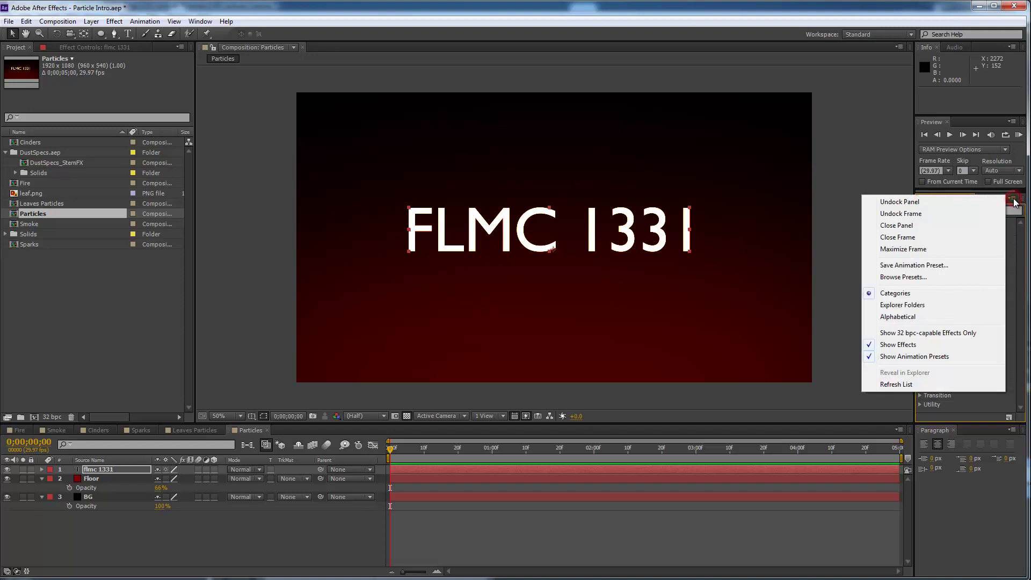
pyautogui.click(918, 279)
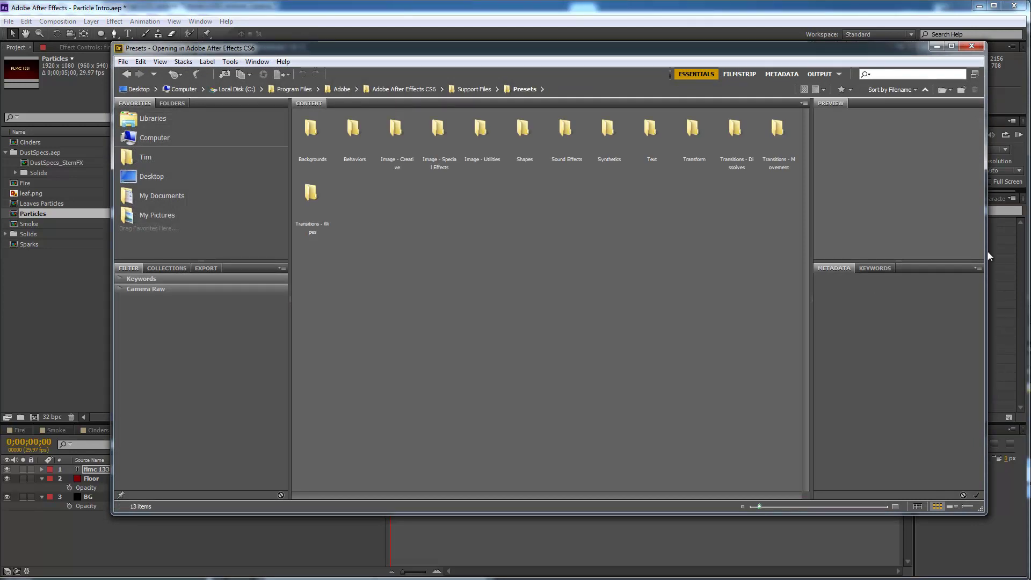
pyautogui.click(937, 46)
# - Find the Bullet Train text preset, apply it to the title layer, and scrub to frame 9
pyautogui.click(939, 209)
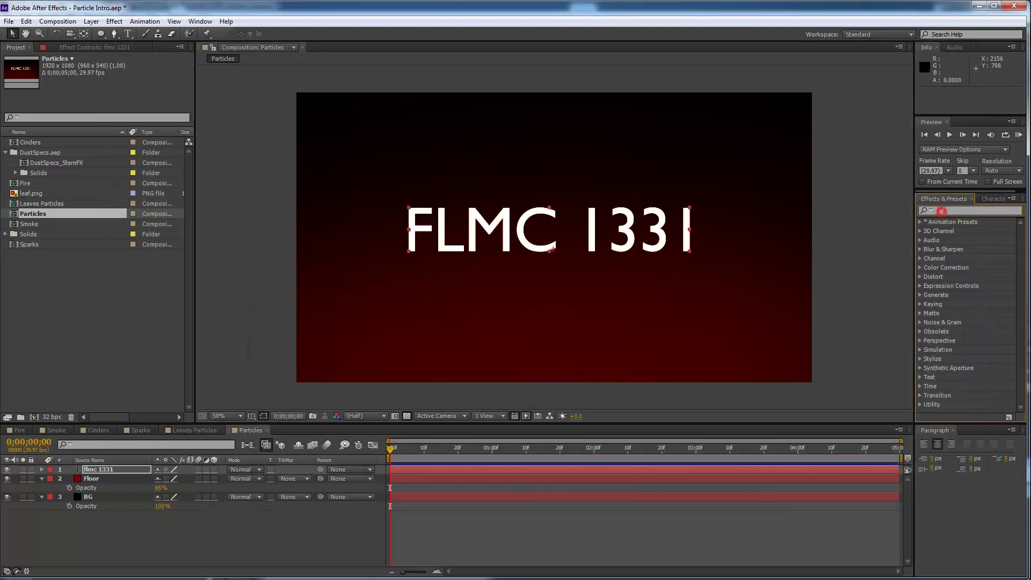
pyautogui.write('bullet')
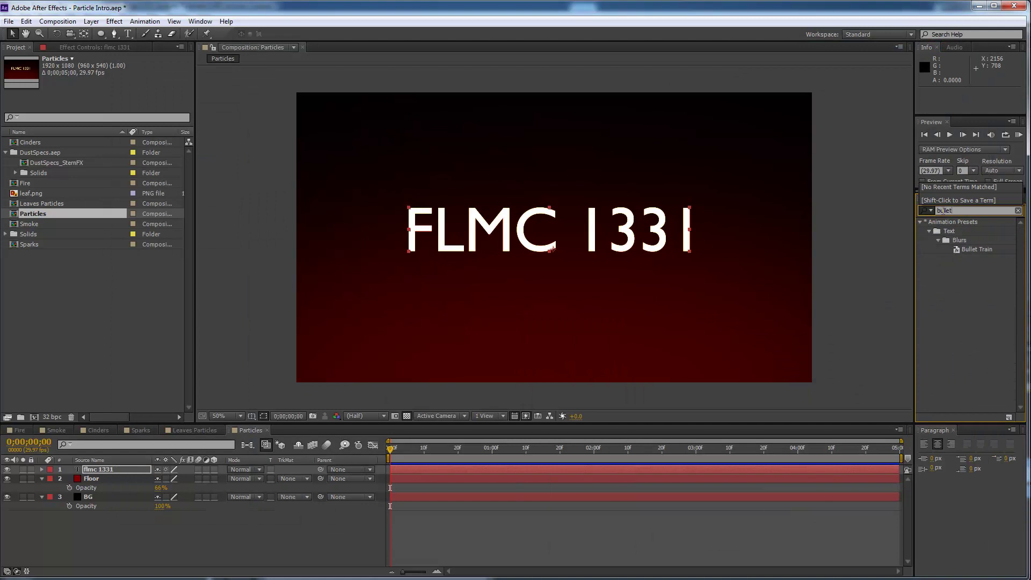
pyautogui.moveTo(960, 250); pyautogui.dragTo(613, 470)
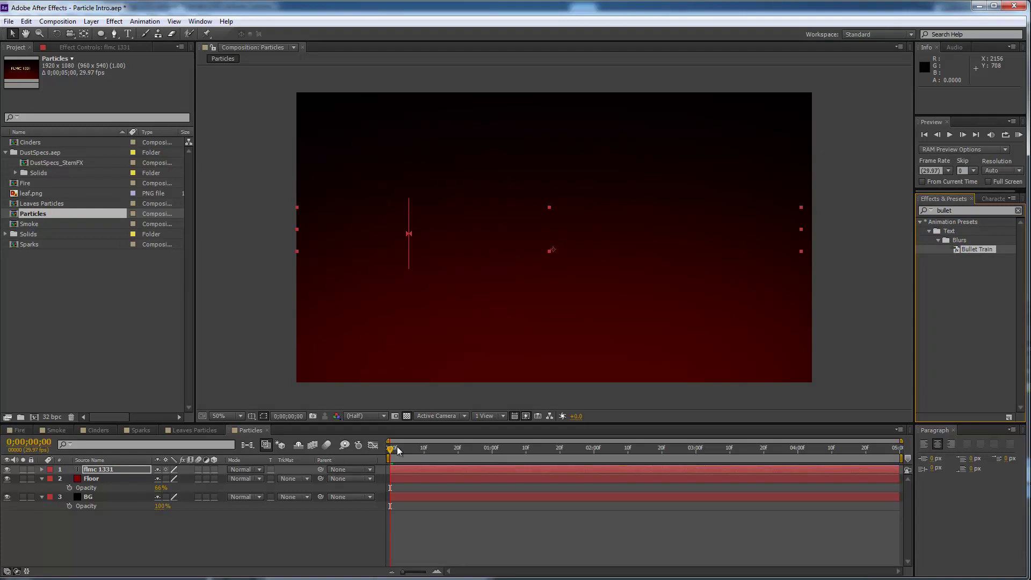
pyautogui.moveTo(390, 450); pyautogui.dragTo(421, 473)
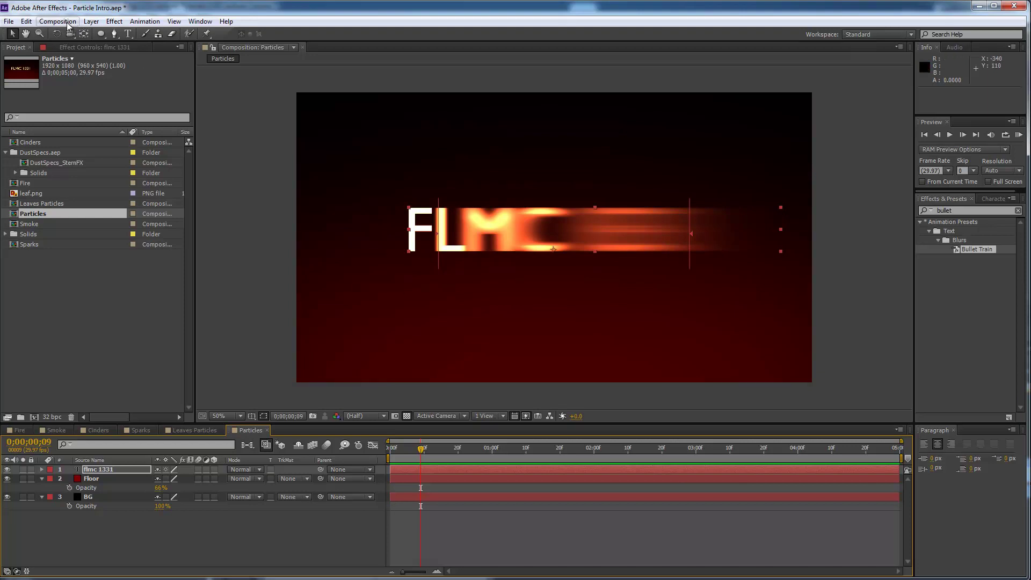
# - Add a new Two-Node Camera with the 20mm preset to the composition
pyautogui.click(91, 22)
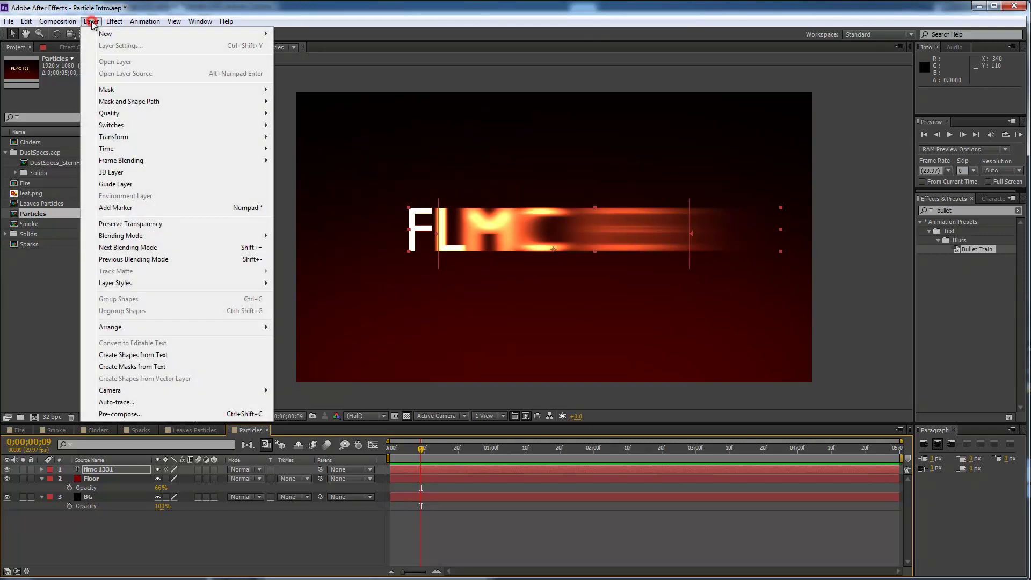
pyautogui.moveTo(211, 39)
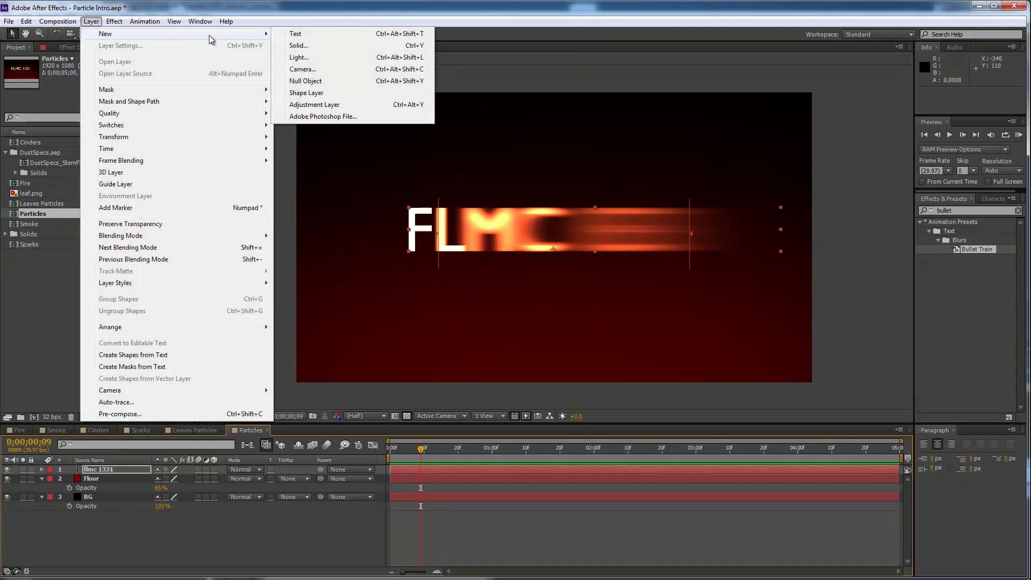
pyautogui.click(303, 69)
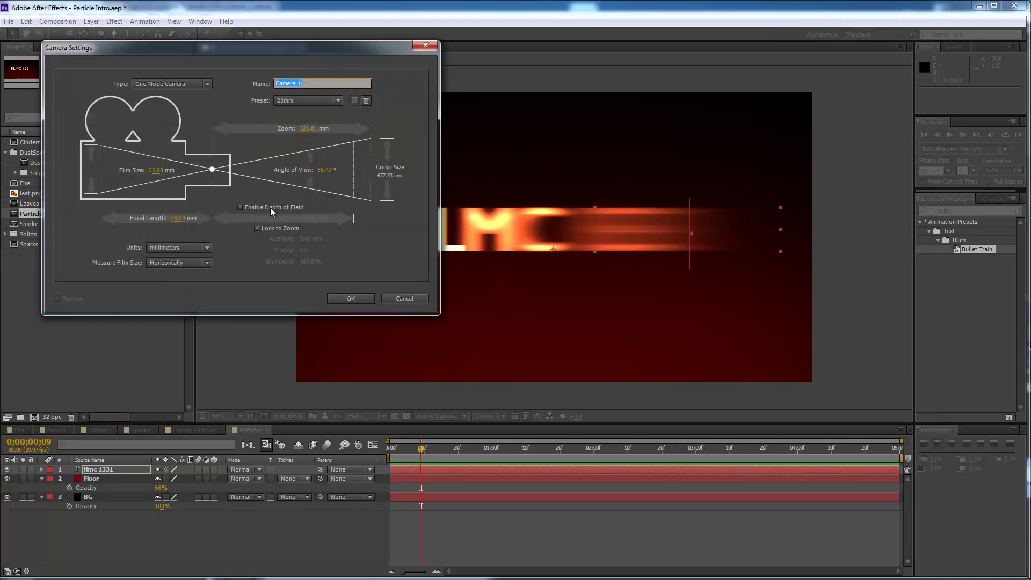
pyautogui.click(296, 101)
pyautogui.click(303, 142)
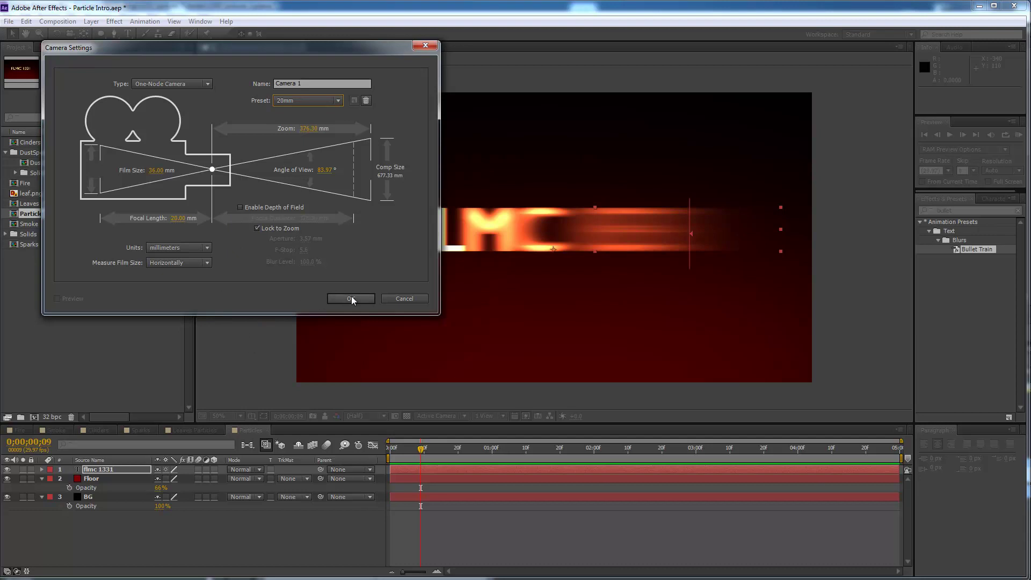
pyautogui.click(209, 85)
pyautogui.click(171, 108)
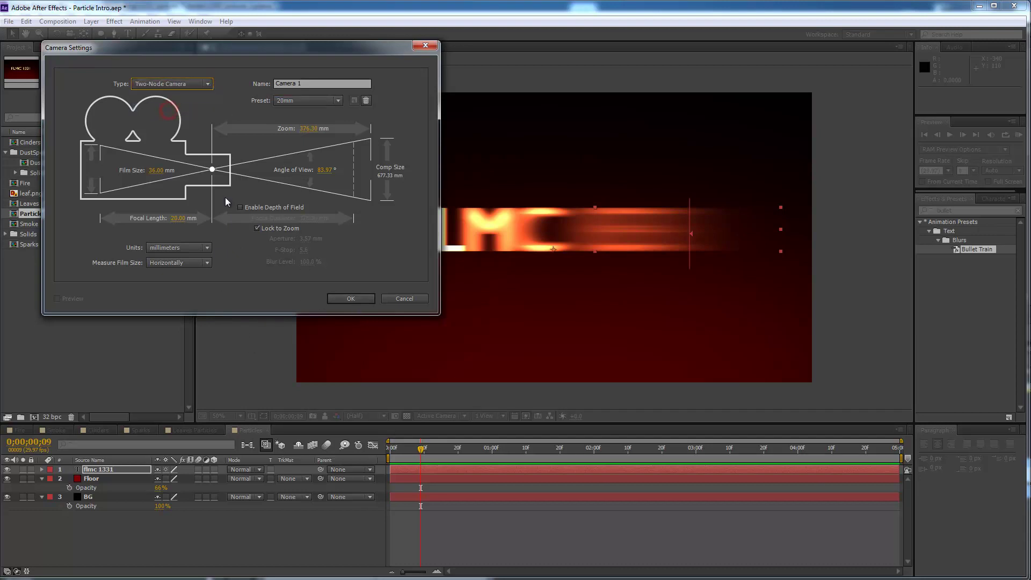
pyautogui.click(354, 301)
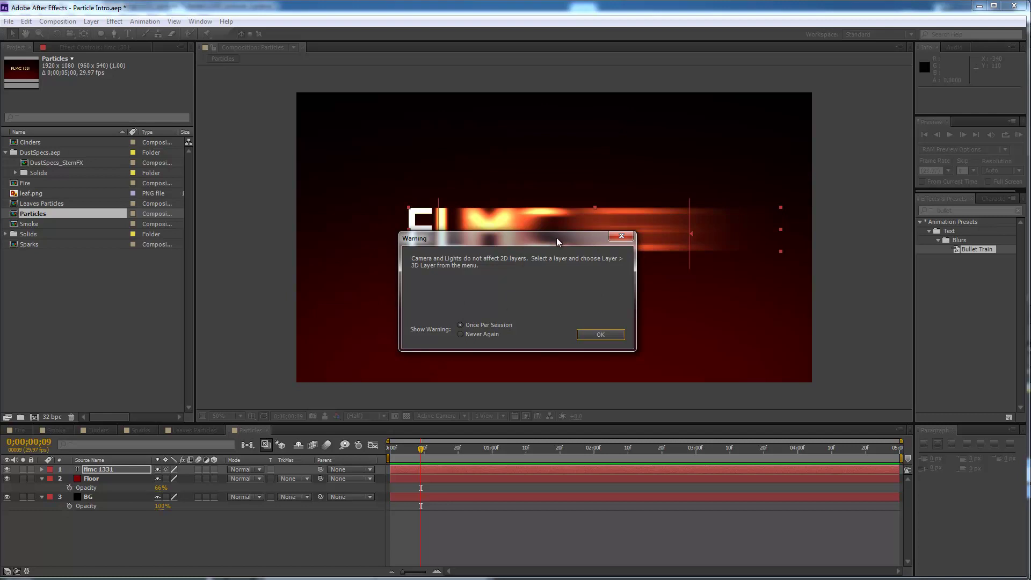
pyautogui.click(602, 334)
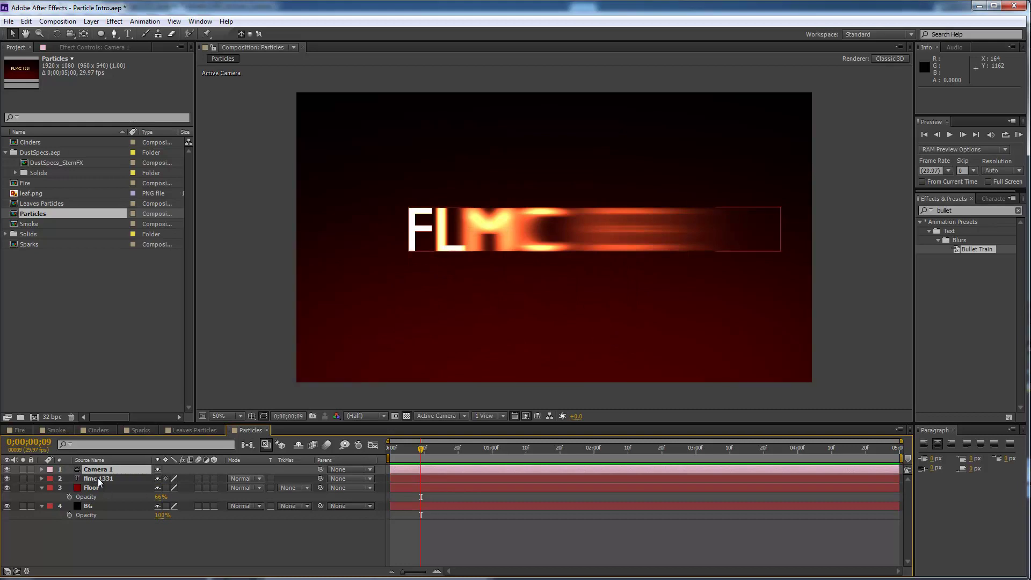
# - Make the title layer 3D and enable motion blur for both the title and the composition
pyautogui.click(215, 479)
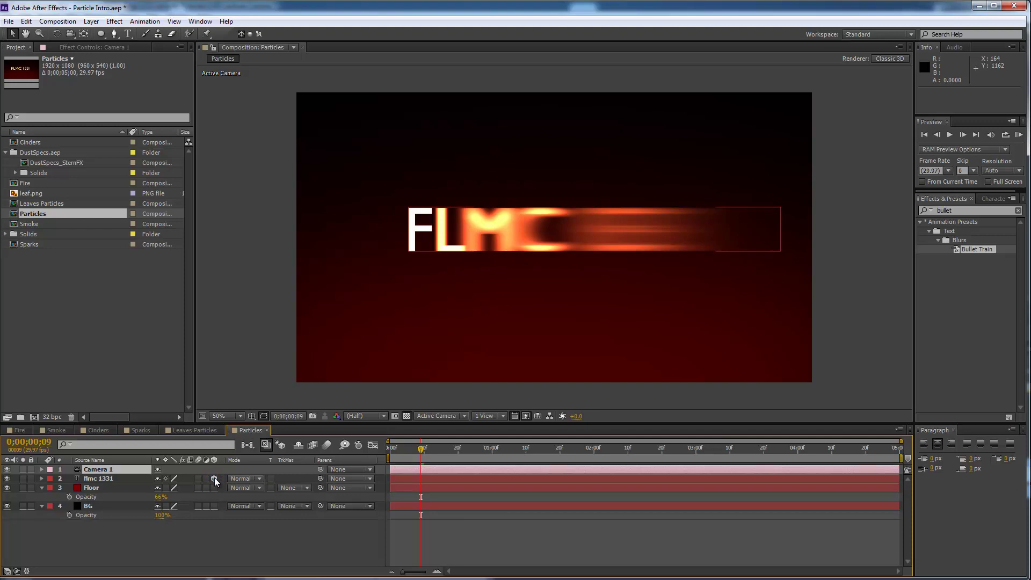
pyautogui.click(327, 446)
pyautogui.click(198, 478)
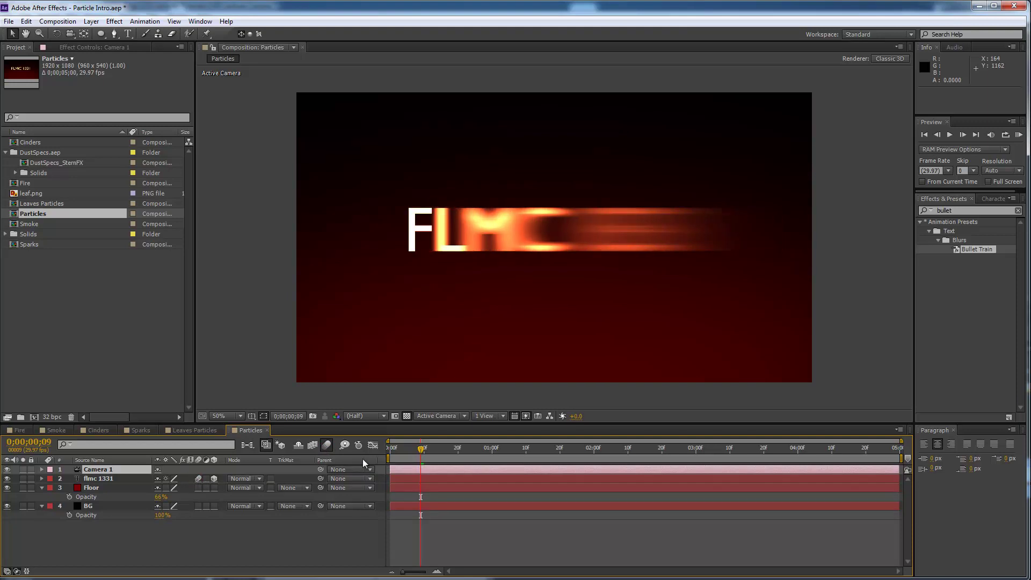
pyautogui.click(421, 450)
pyautogui.moveTo(421, 449)
pyautogui.mouseDown()
pyautogui.moveTo(394, 458)
pyautogui.moveTo(450, 460)
pyautogui.moveTo(397, 463)
pyautogui.moveTo(421, 465)
pyautogui.mouseUp()
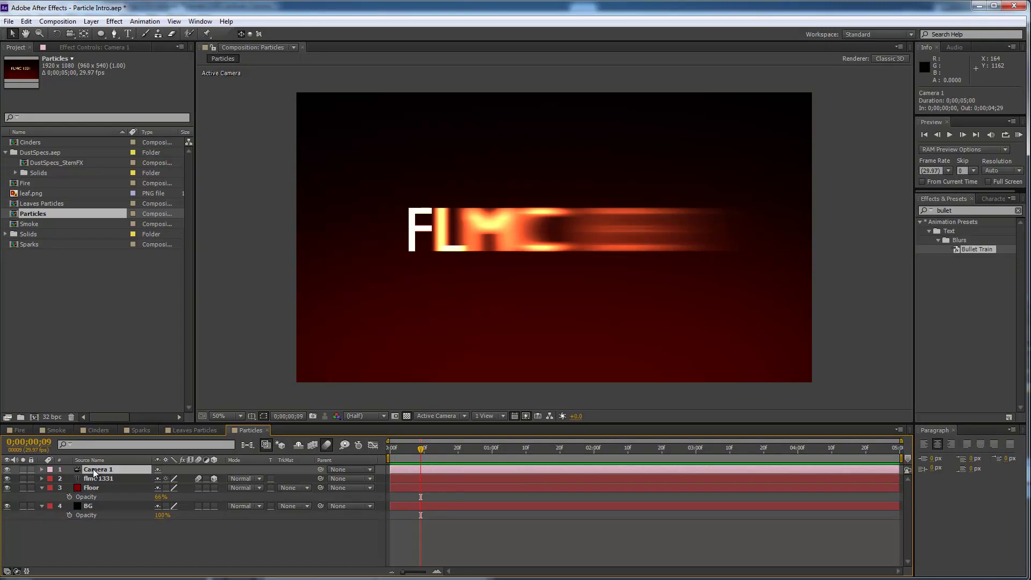
# - Set a Position keyframe for Camera 1 at frame 15
pyautogui.press('p')
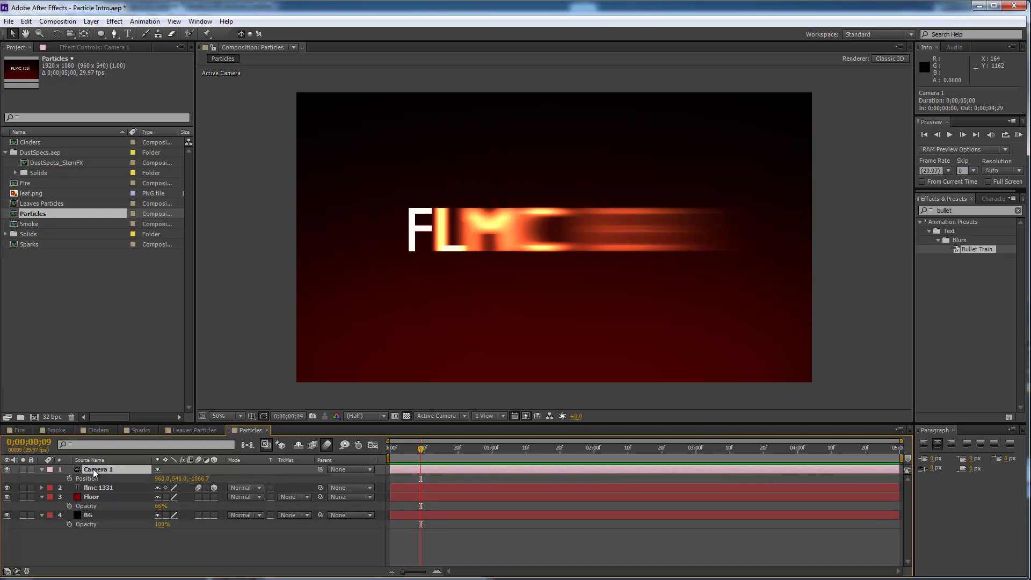
pyautogui.click(33, 441)
pyautogui.write('15')
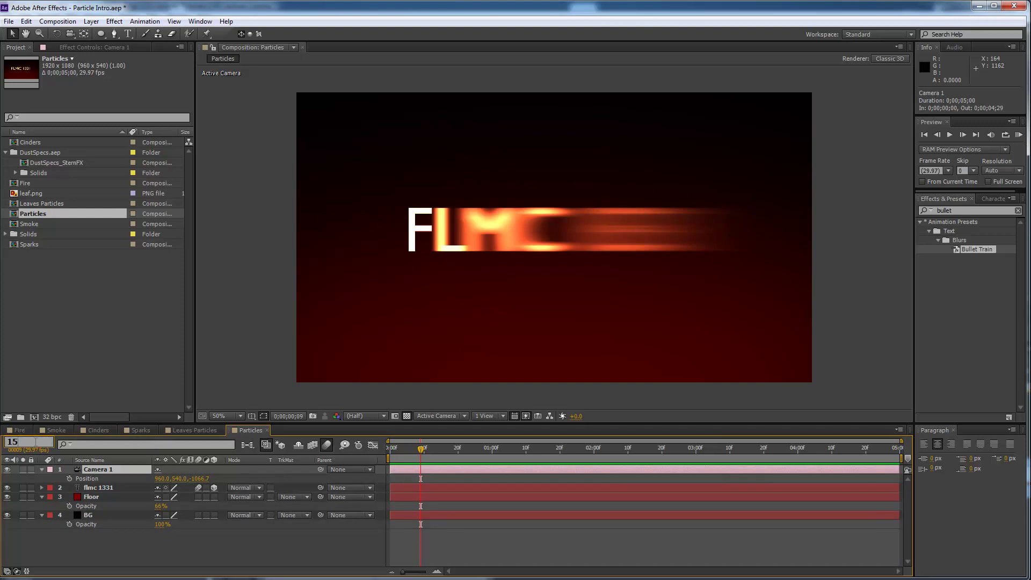
pyautogui.press('Return')
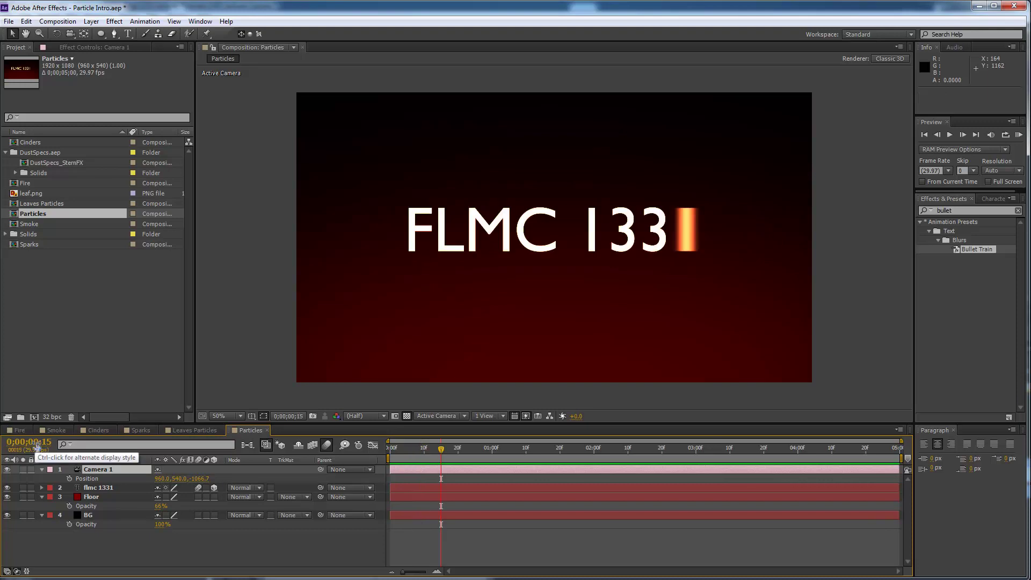
pyautogui.click(70, 479)
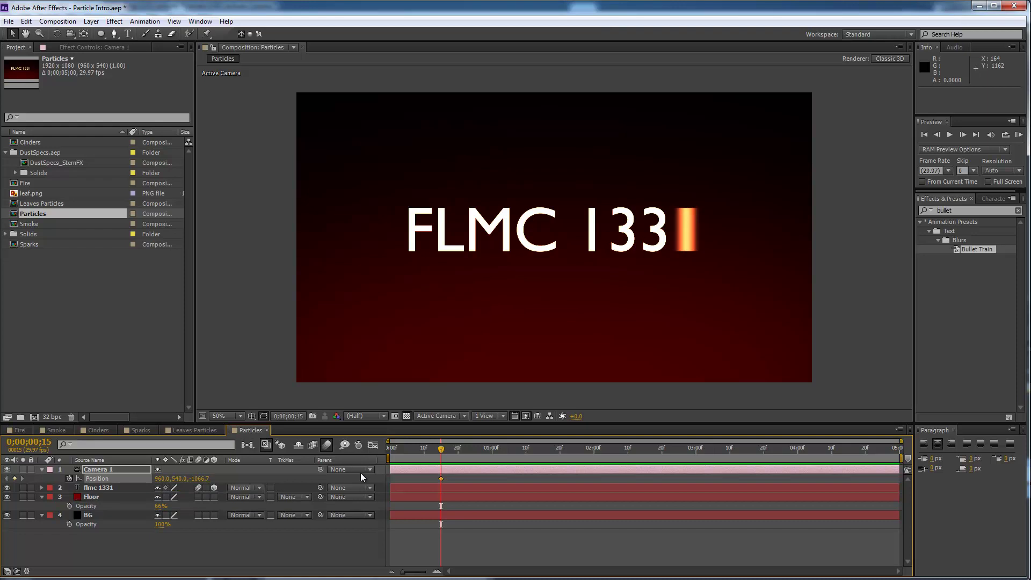
# - At frame 1, keyframe Camera 1's Position at X 0, Y 360 and Z 500
pyautogui.moveTo(440, 448); pyautogui.dragTo(383, 457)
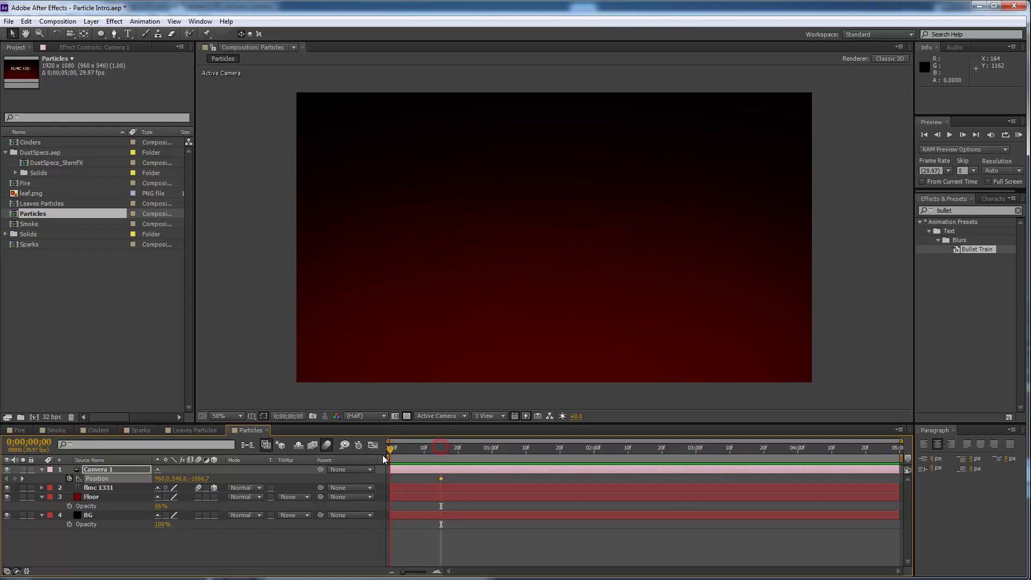
pyautogui.click(21, 442)
pyautogui.write('1')
pyautogui.press('Return')
pyautogui.click(160, 478)
pyautogui.write('0')
pyautogui.press('Return')
pyautogui.click(172, 479)
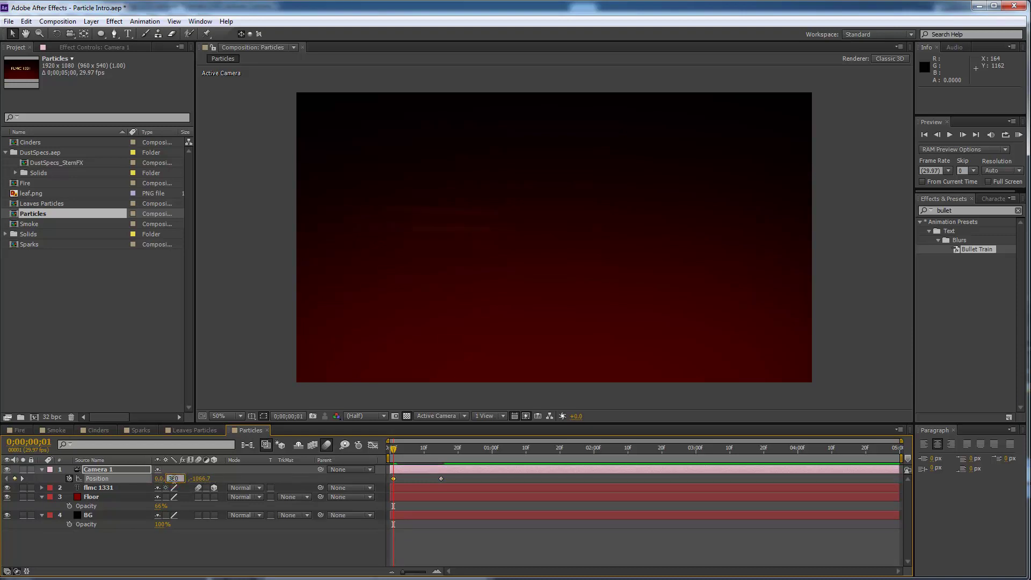
pyautogui.write('360')
pyautogui.press('Return')
pyautogui.click(193, 478)
pyautogui.write('800')
pyautogui.press('Return')
# - Play the camera move from the start and inspect its path in Custom View 1 with the transparency grid off
pyautogui.moveTo(393, 449)
pyautogui.mouseDown()
pyautogui.moveTo(458, 455)
pyautogui.moveTo(380, 467)
pyautogui.mouseUp()
pyautogui.press('space')
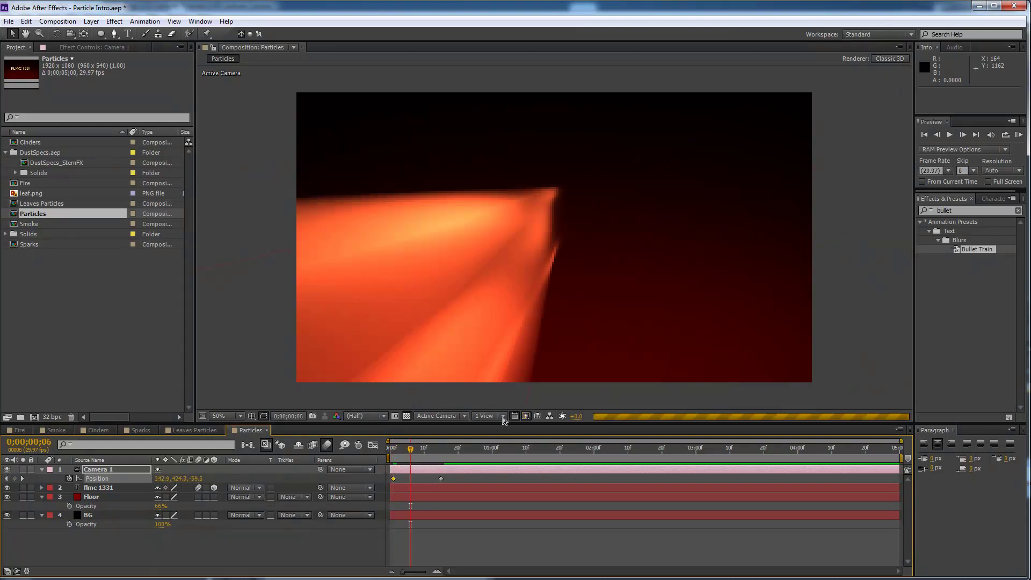
pyautogui.click(464, 416)
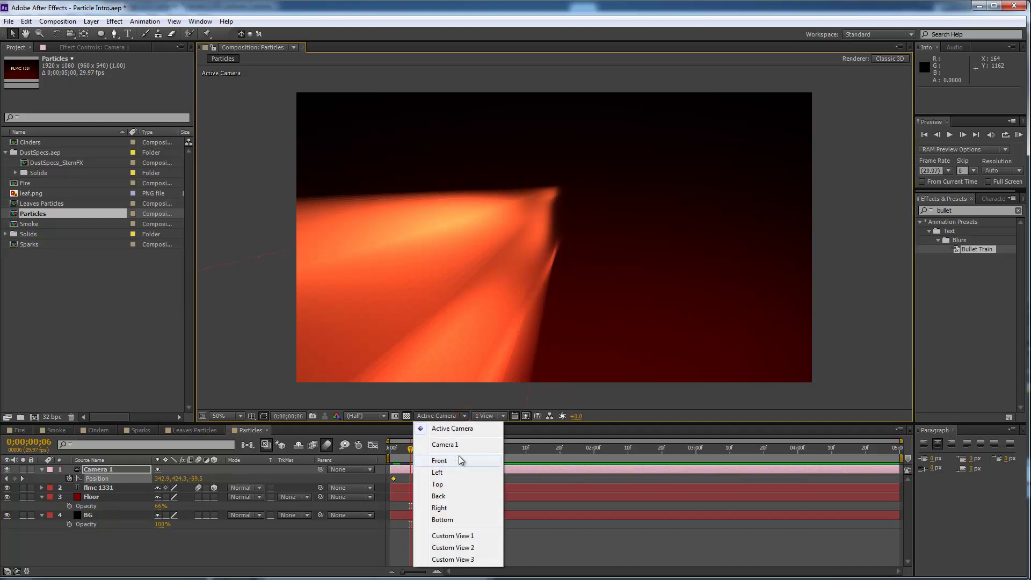
pyautogui.click(443, 536)
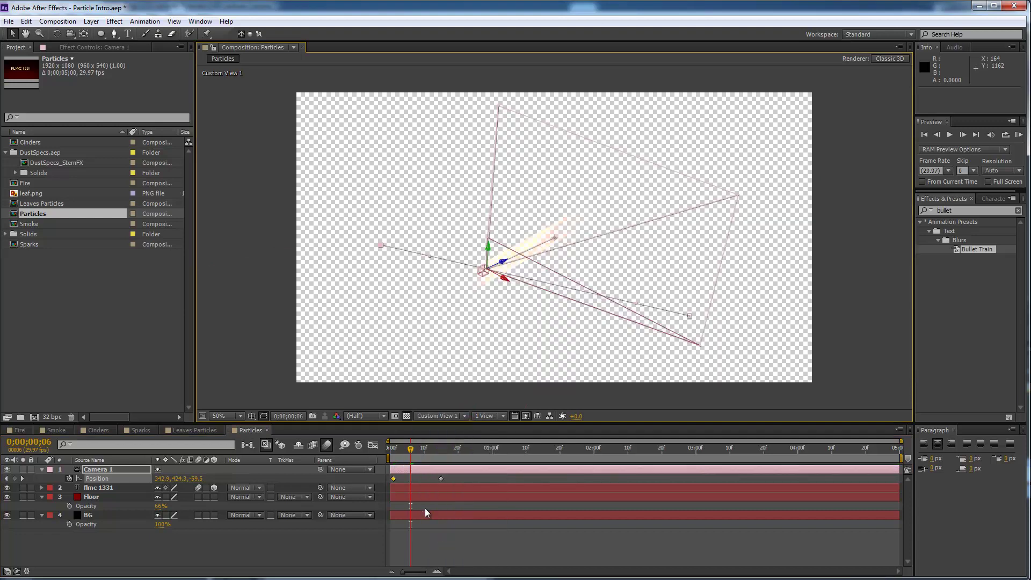
pyautogui.click(407, 416)
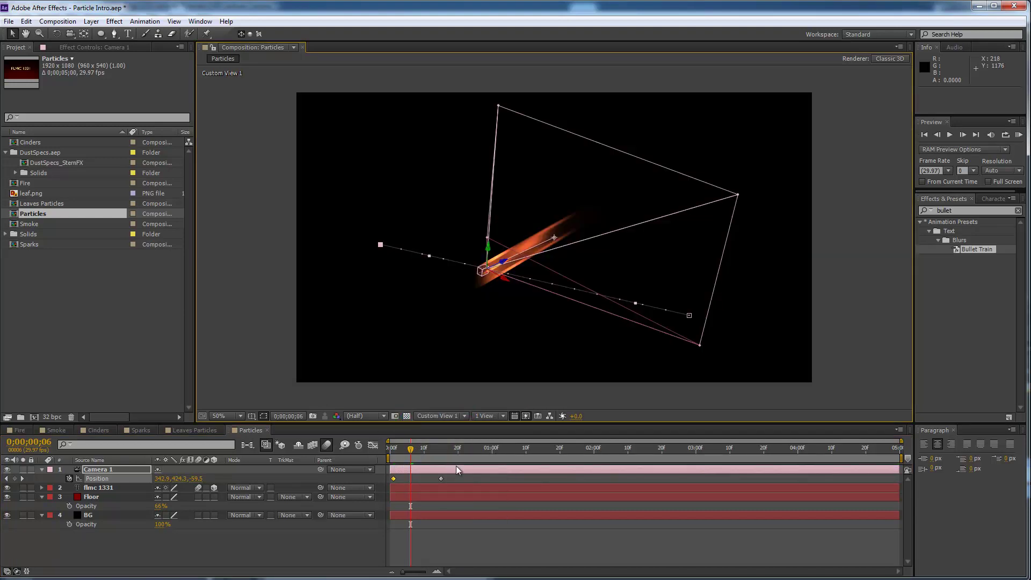
# - Scrub through the camera move, and split the composition into two horizontal views with one showing Active Camera
pyautogui.moveTo(411, 450)
pyautogui.mouseDown()
pyautogui.moveTo(358, 460)
pyautogui.moveTo(450, 456)
pyautogui.moveTo(355, 459)
pyautogui.moveTo(422, 466)
pyautogui.mouseUp()
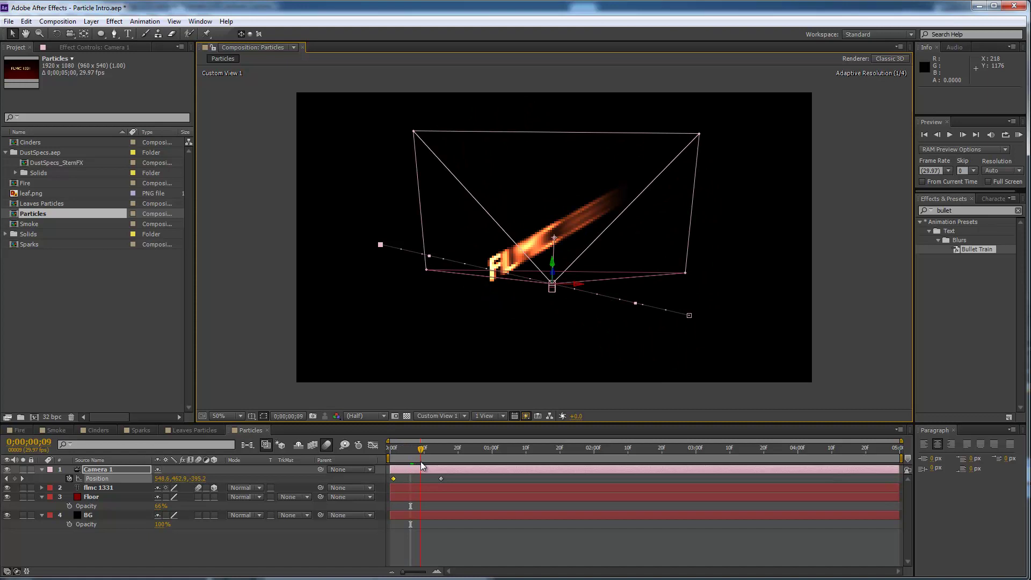
pyautogui.moveTo(421, 466); pyautogui.dragTo(480, 470)
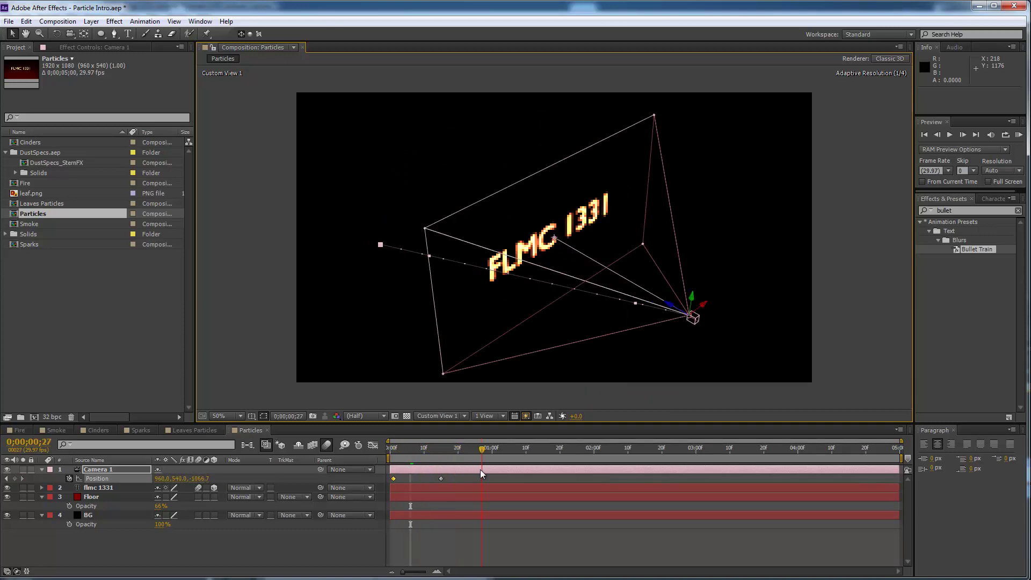
pyautogui.click(500, 416)
pyautogui.click(508, 440)
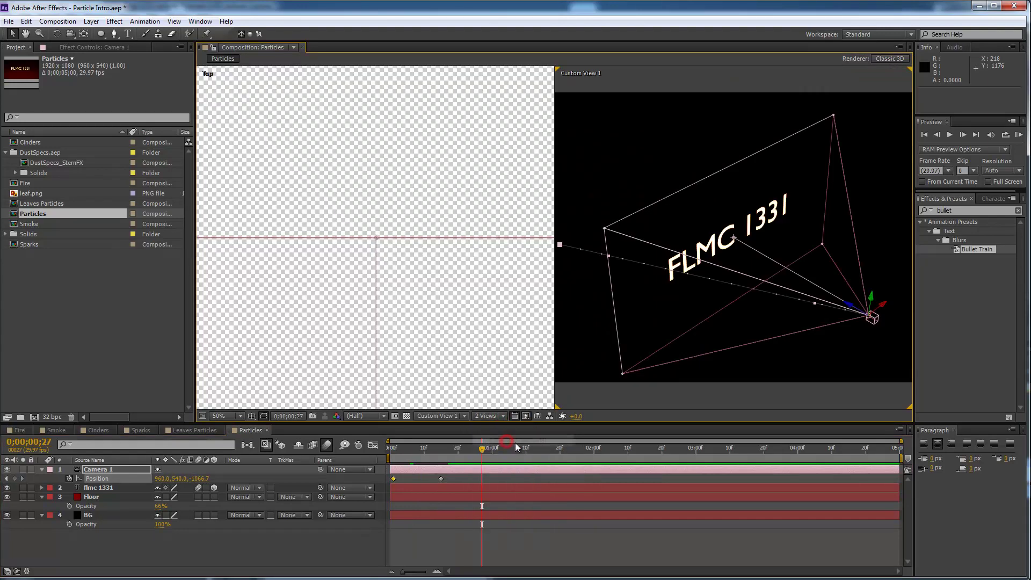
pyautogui.click(407, 416)
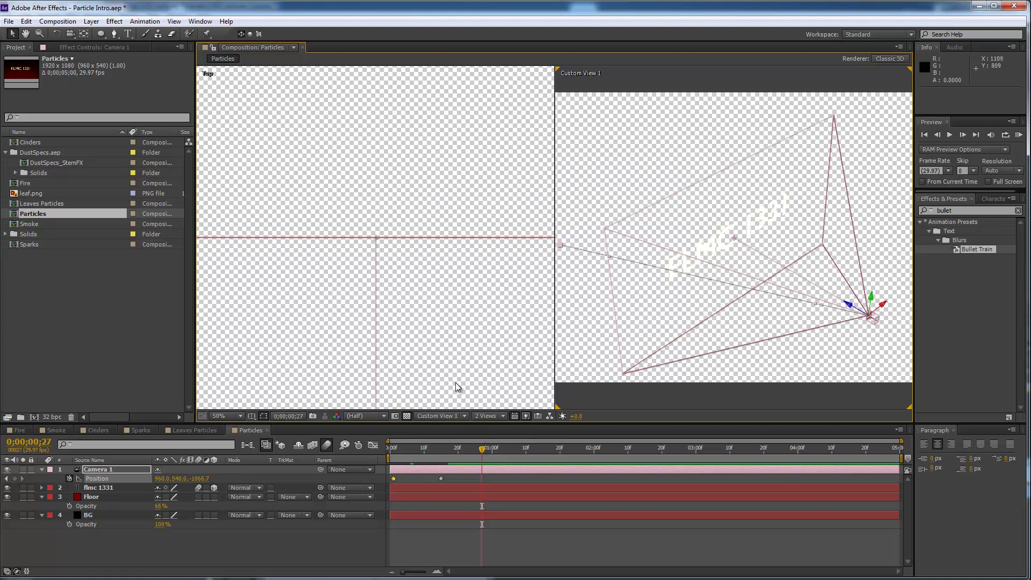
pyautogui.click(464, 416)
pyautogui.click(453, 428)
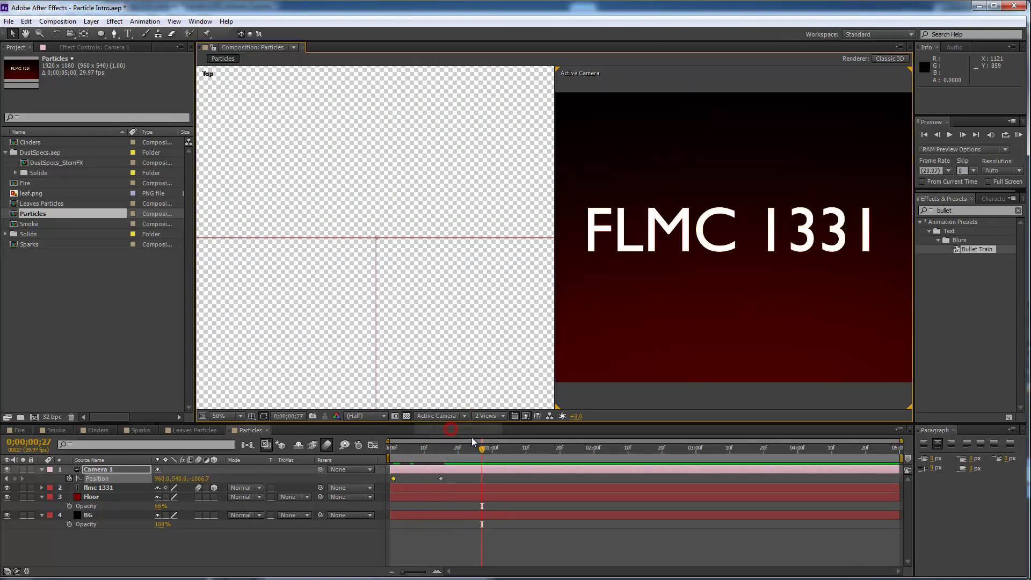
# - Show Custom View 1 at 25% beside Active Camera with the transparency grid off, and scrub back to frame 0
pyautogui.click(460, 386)
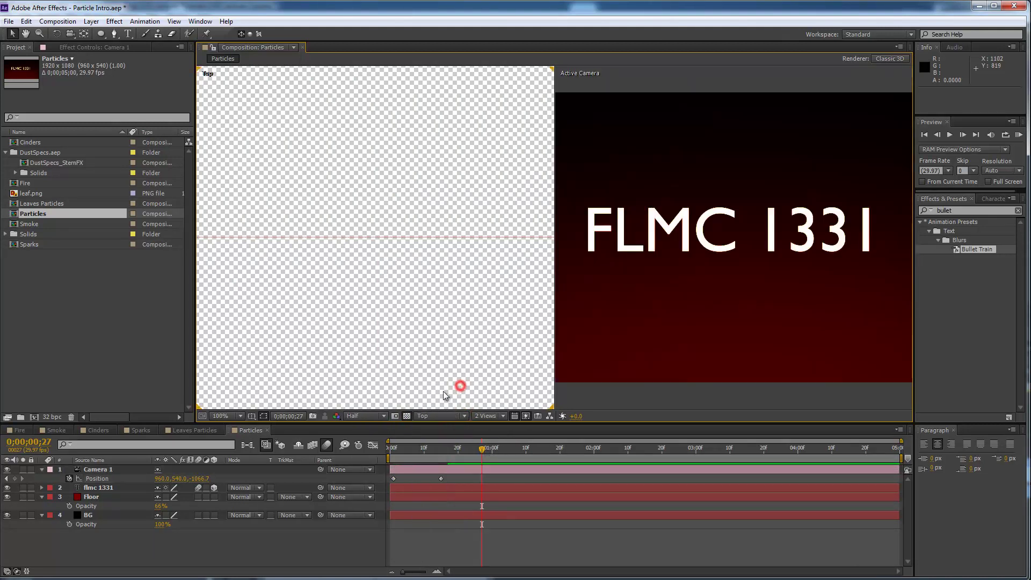
pyautogui.click(461, 416)
pyautogui.click(444, 535)
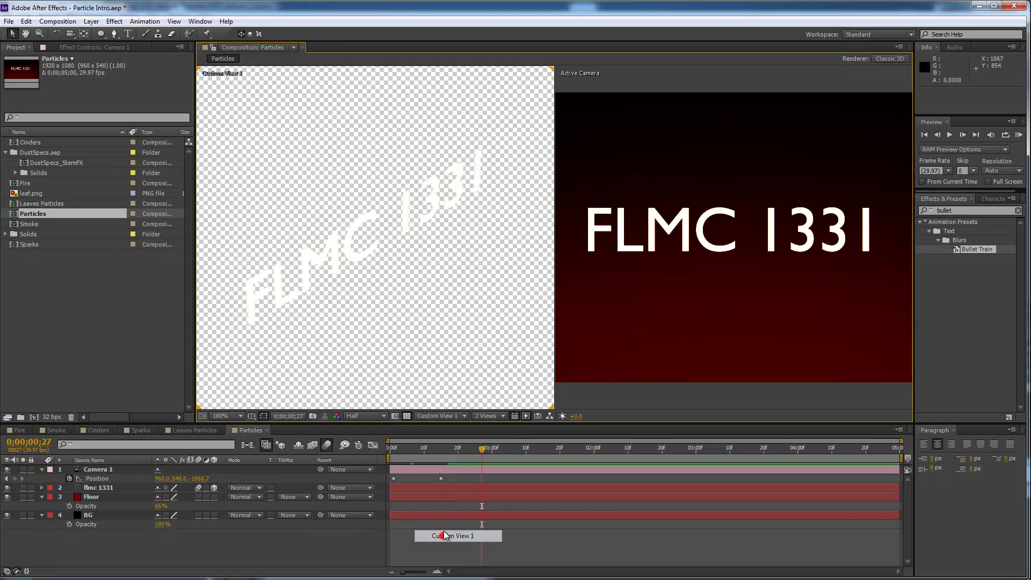
pyautogui.click(406, 416)
pyautogui.moveTo(482, 452); pyautogui.dragTo(355, 475)
pyautogui.press(',')
pyautogui.press(',')
pyautogui.press(',')
pyautogui.press(',')
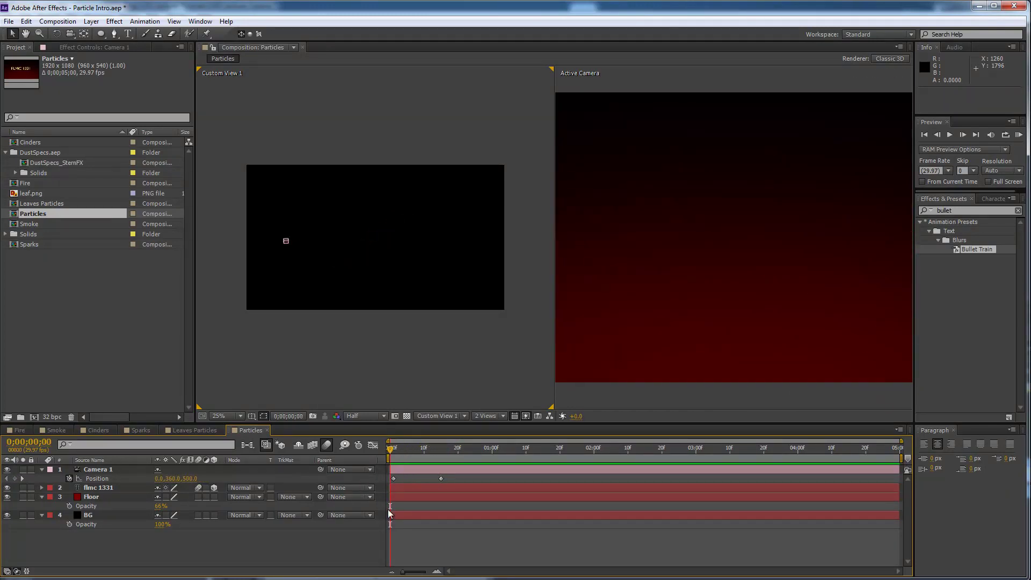
# - Return the composition to a single view showing Active Camera
pyautogui.click(464, 416)
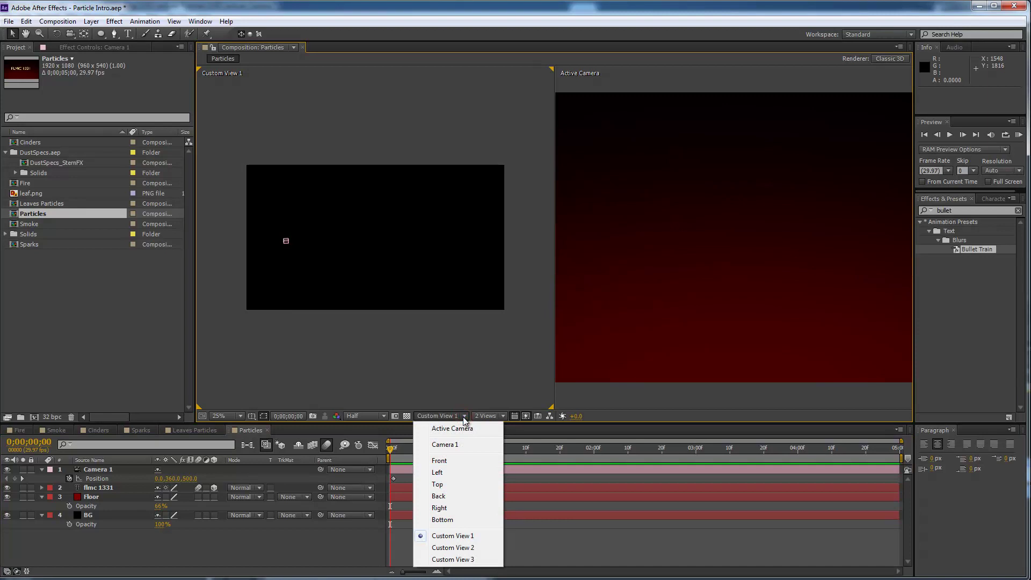
pyautogui.click(452, 428)
pyautogui.click(450, 416)
pyautogui.click(449, 430)
pyautogui.click(502, 416)
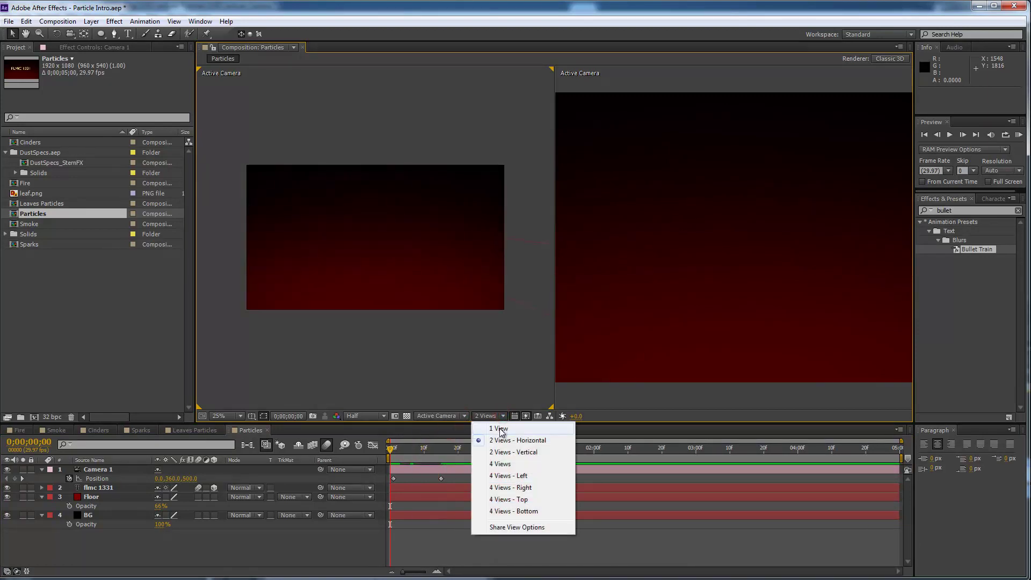
pyautogui.click(500, 428)
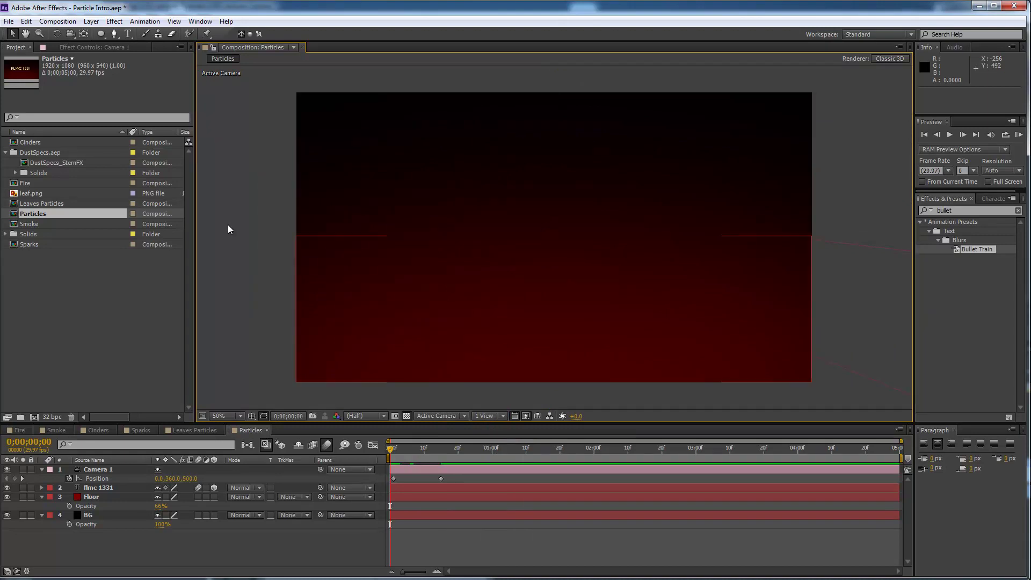
# - Create a 1920 x 1080 px bright orange solid layer named Sparks
pyautogui.click(91, 21)
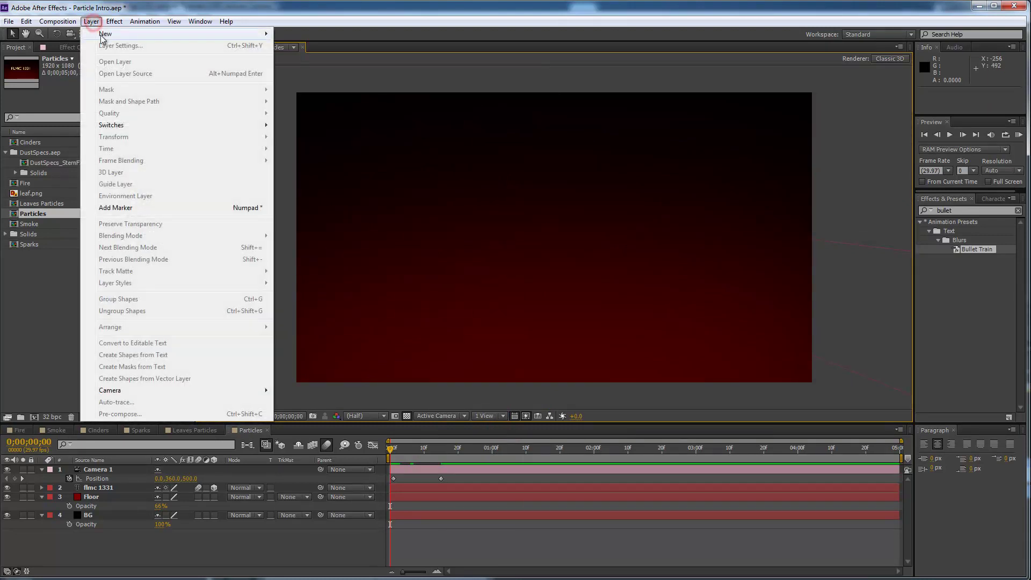
pyautogui.moveTo(100, 36)
pyautogui.click(294, 45)
pyautogui.click(358, 311)
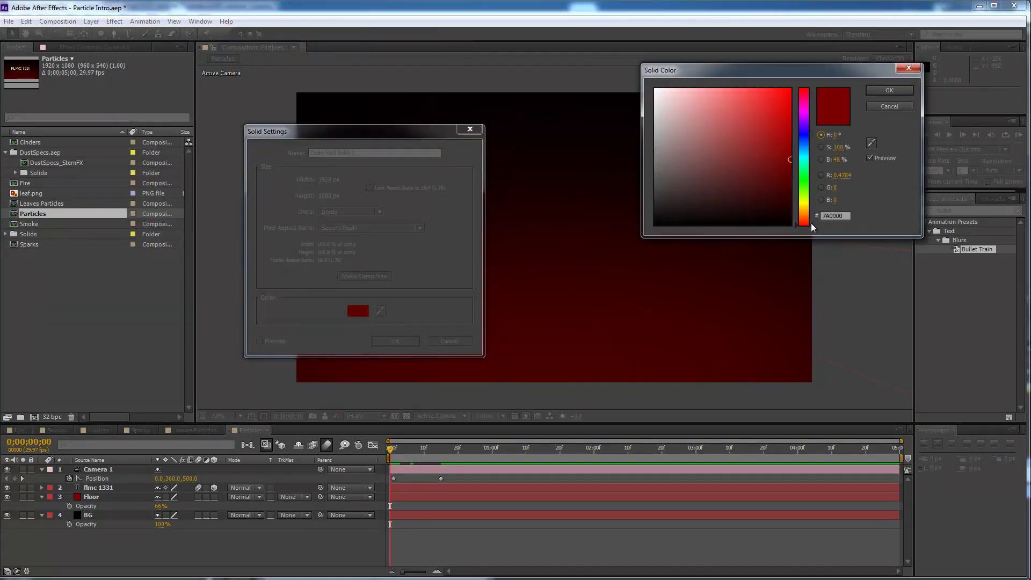
pyautogui.moveTo(813, 227); pyautogui.dragTo(812, 213)
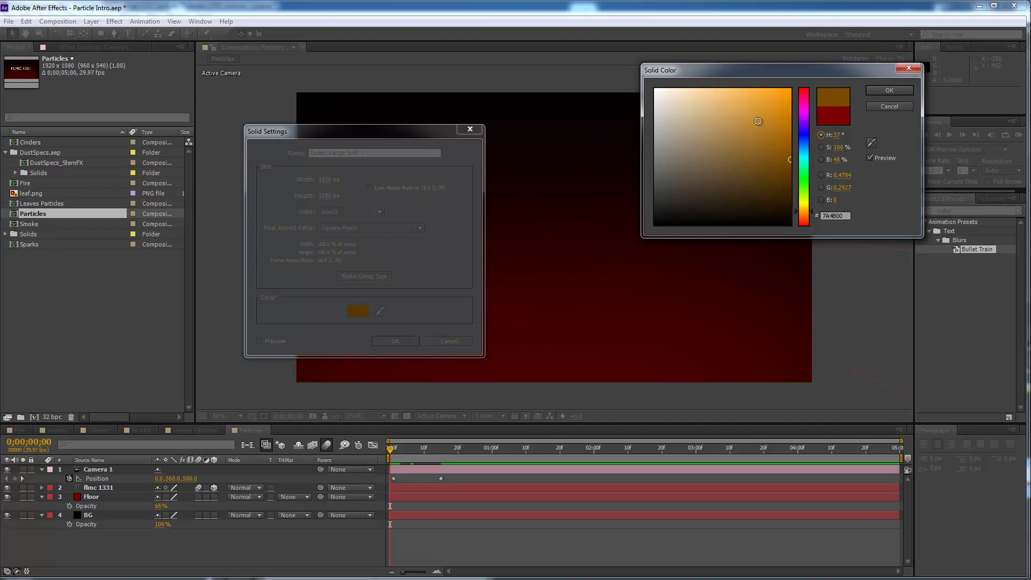
pyautogui.moveTo(759, 115); pyautogui.dragTo(798, 83)
pyautogui.click(889, 90)
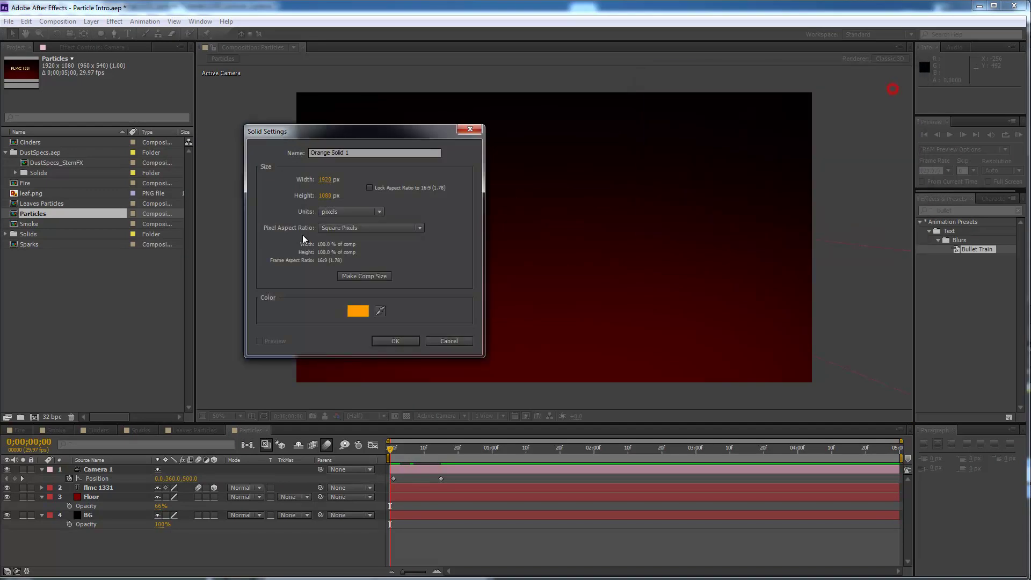
pyautogui.click(357, 152)
pyautogui.write('Sparks')
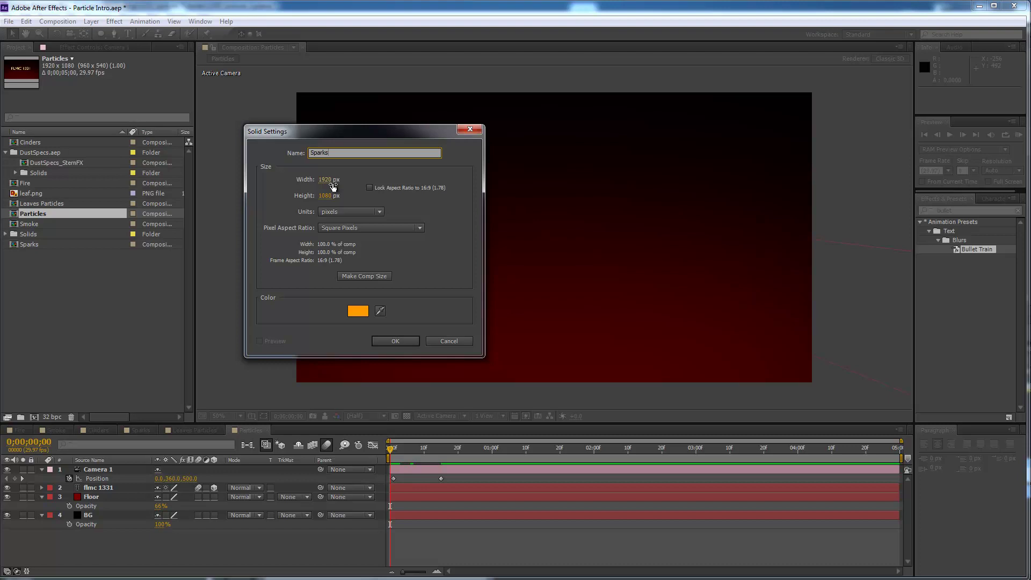
pyautogui.press('Return')
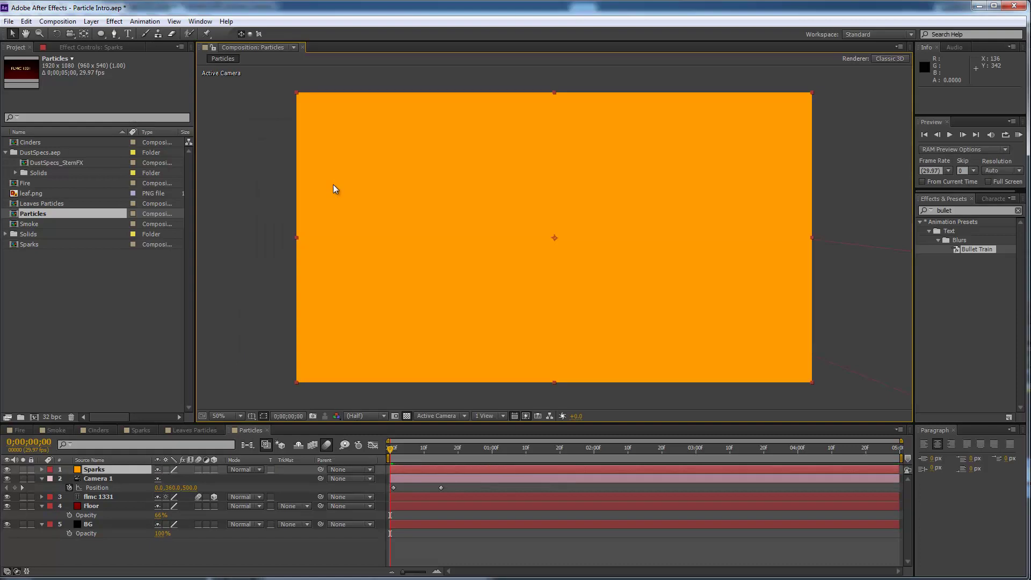
# - Apply the CC Particle World effect to the Sparks solid and scrub the timeline to preview it
pyautogui.doubleClick(959, 209)
pyautogui.write('cc')
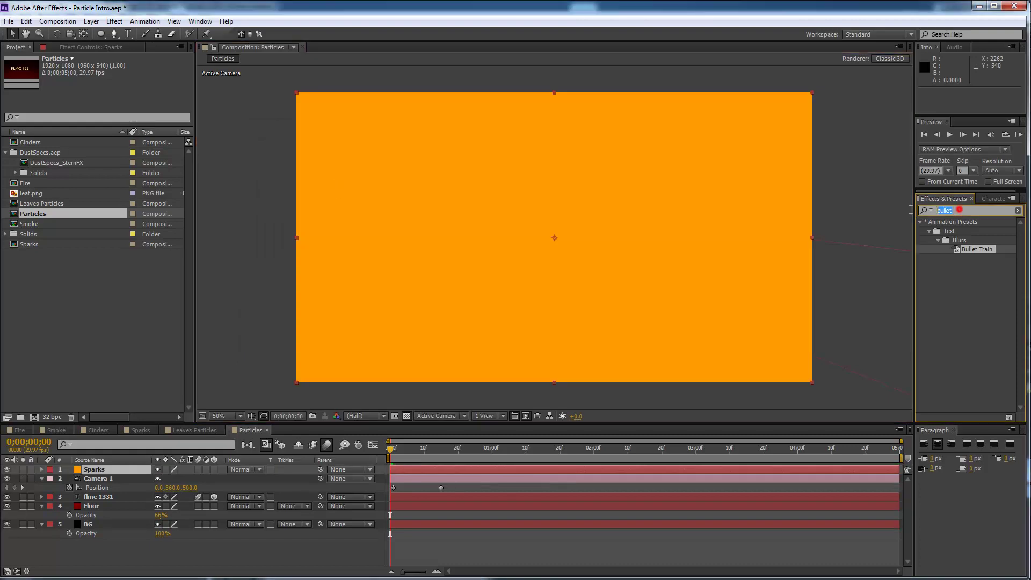
pyautogui.write(' pat')
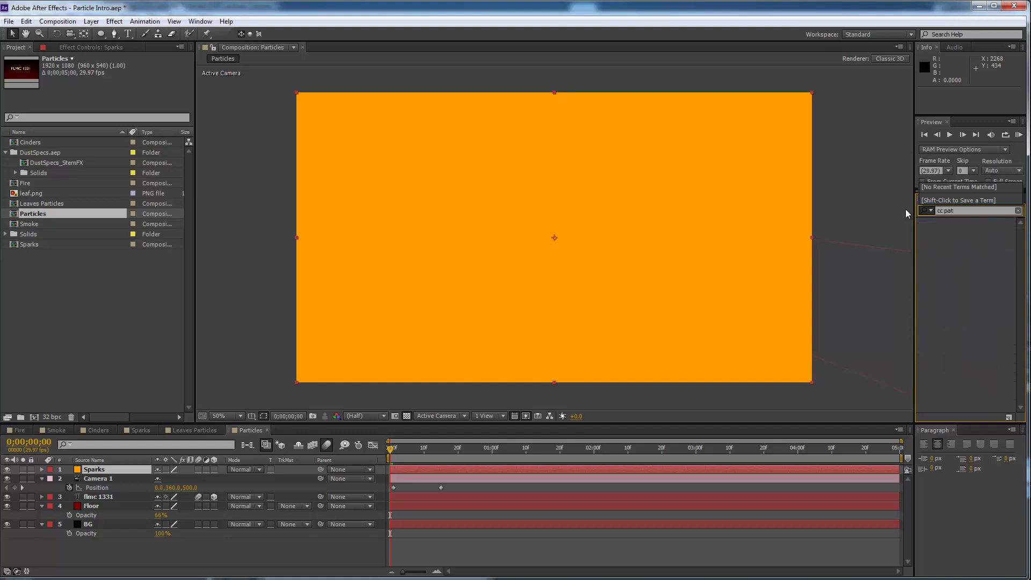
pyautogui.press('BackSpace')
pyautogui.write('rt')
pyautogui.moveTo(965, 240); pyautogui.dragTo(613, 239)
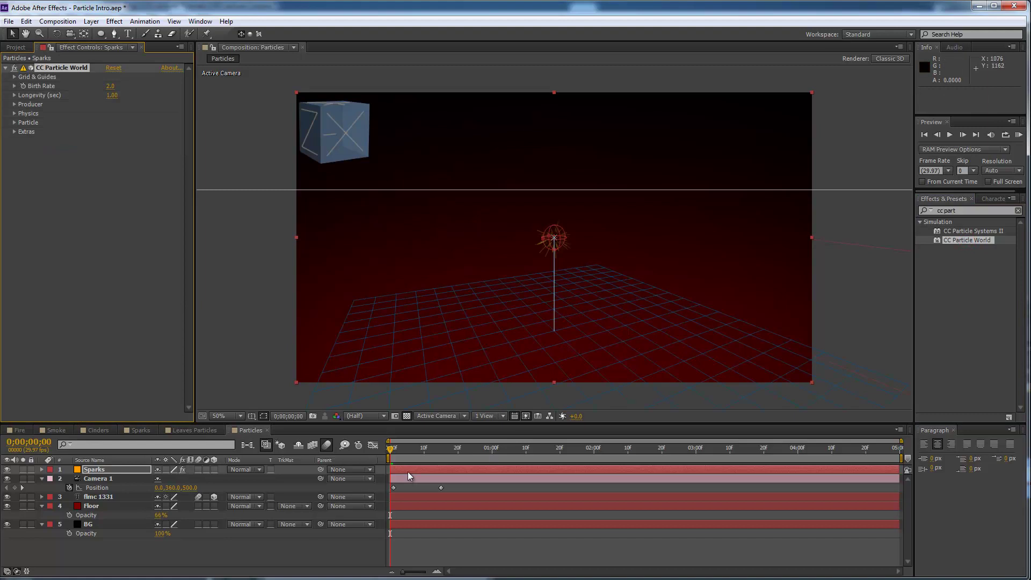
pyautogui.moveTo(392, 453)
pyautogui.mouseDown()
pyautogui.moveTo(457, 457)
pyautogui.moveTo(371, 466)
pyautogui.moveTo(435, 459)
pyautogui.moveTo(385, 468)
pyautogui.mouseUp()
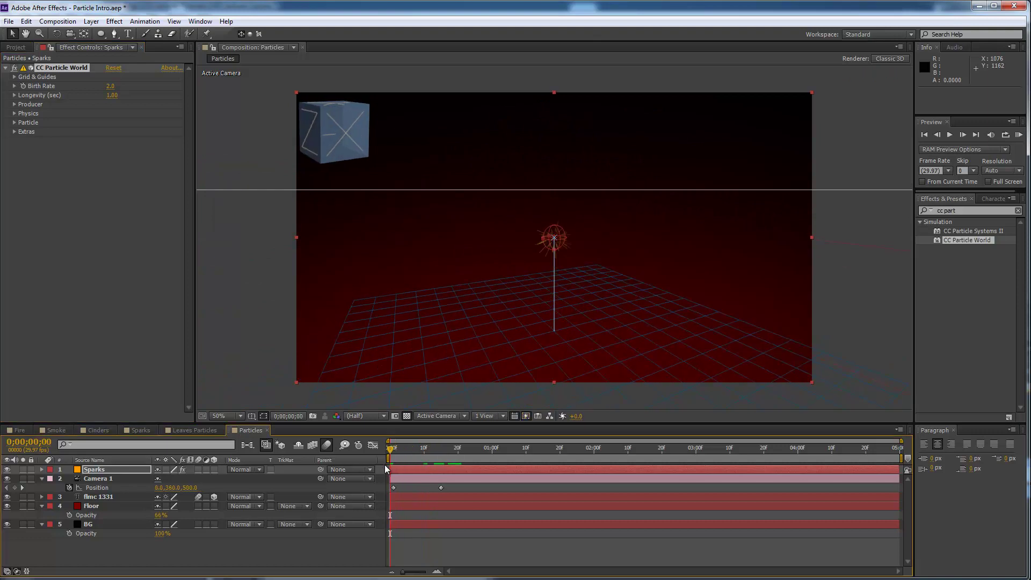
# - Turn off the Grid display in the Grid & Guides settings of CC Particle World
pyautogui.click(14, 79)
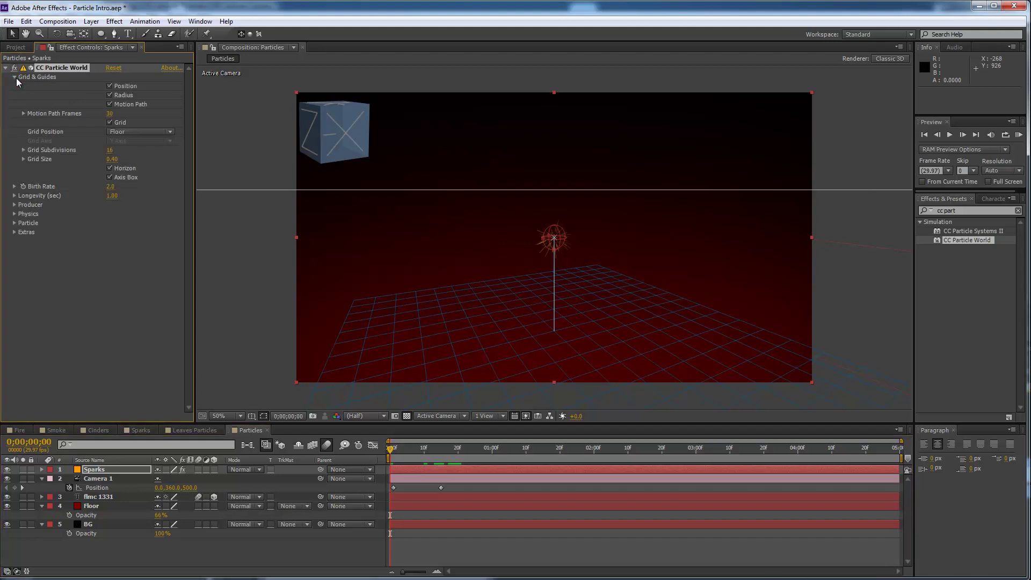
pyautogui.click(109, 123)
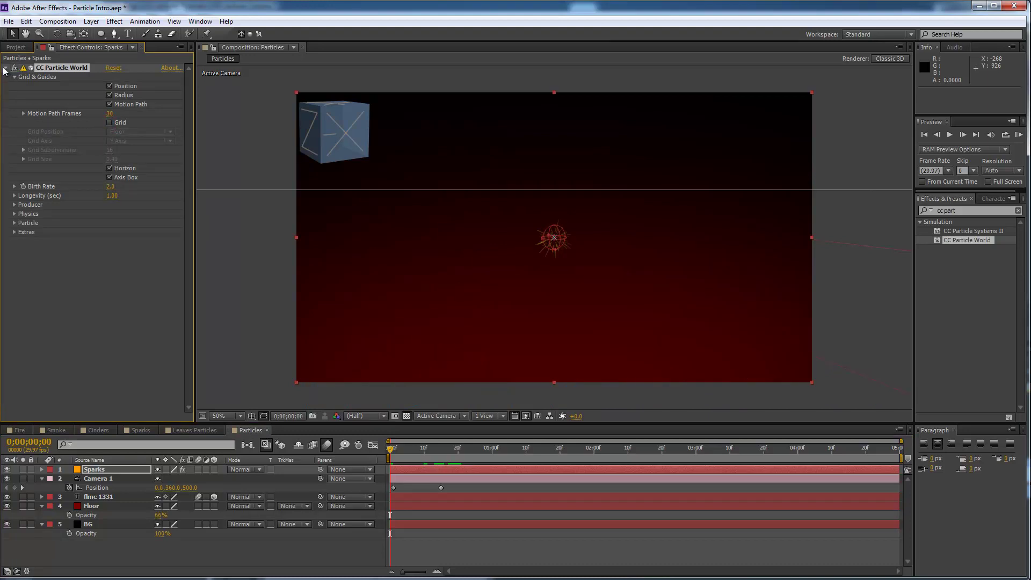
pyautogui.click(14, 78)
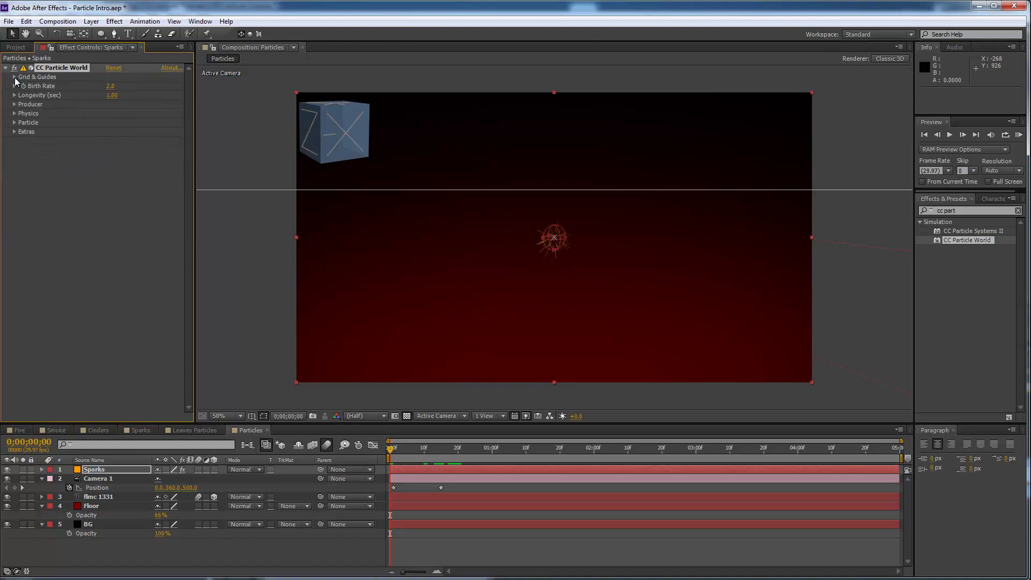
# - At frame 0, add a Birth Rate keyframe of 0 to the Sparks particles
pyautogui.click(392, 453)
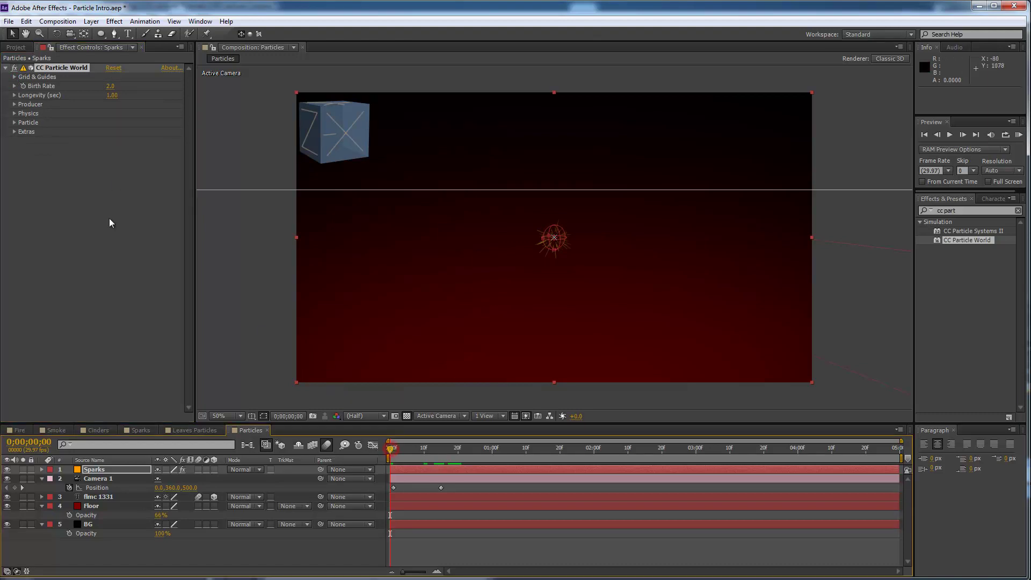
pyautogui.click(23, 86)
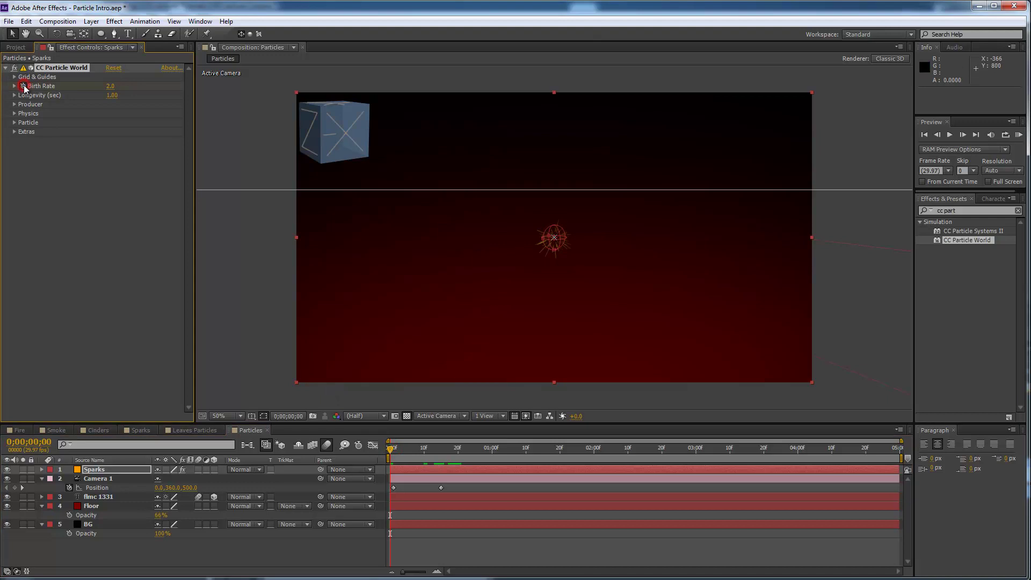
pyautogui.click(110, 86)
pyautogui.write('0')
pyautogui.press('Return')
# - At frame 1, keyframe the Sparks Birth Rate at 3
pyautogui.click(23, 442)
pyautogui.write('1')
pyautogui.press('Return')
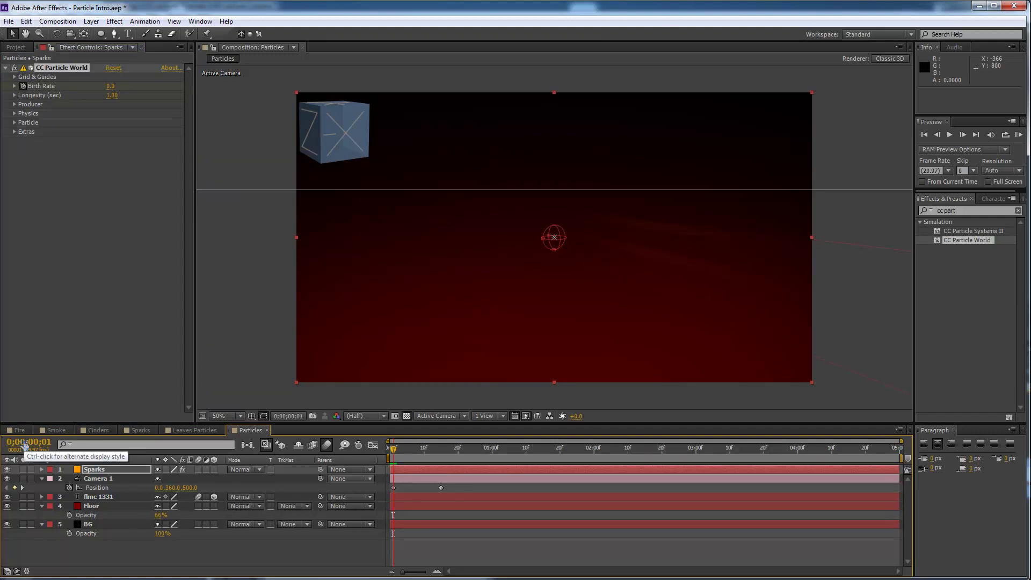
pyautogui.click(109, 86)
pyautogui.press('Return')
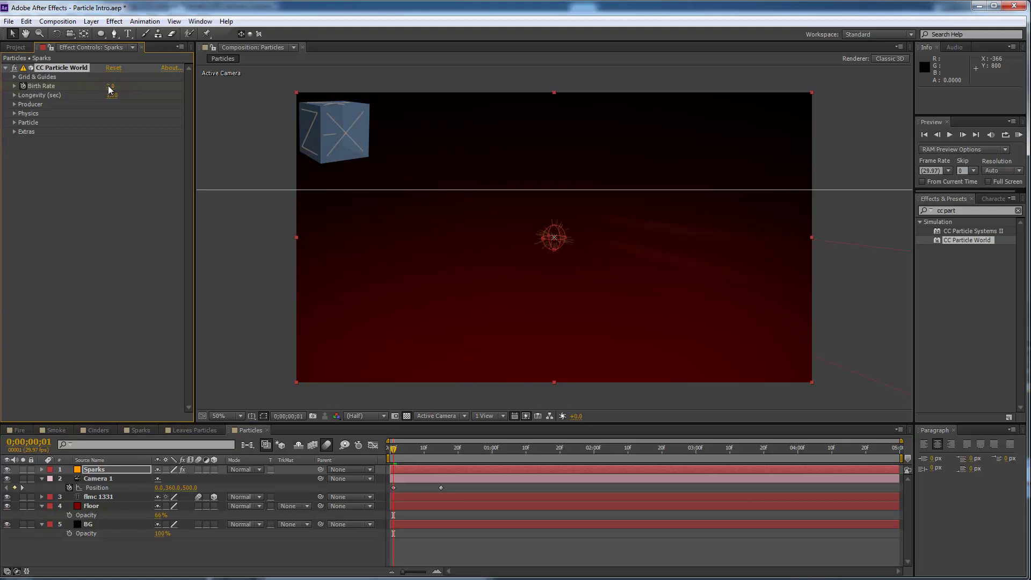
# - At frame 9, keyframe the Sparks Birth Rate at 1.5
pyautogui.click(30, 440)
pyautogui.write('9')
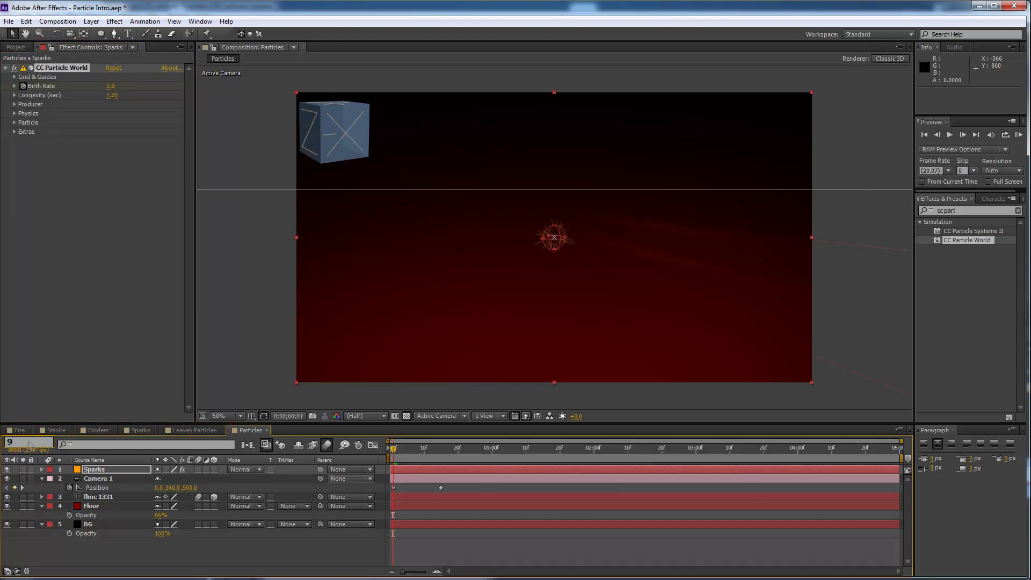
pyautogui.press('Return')
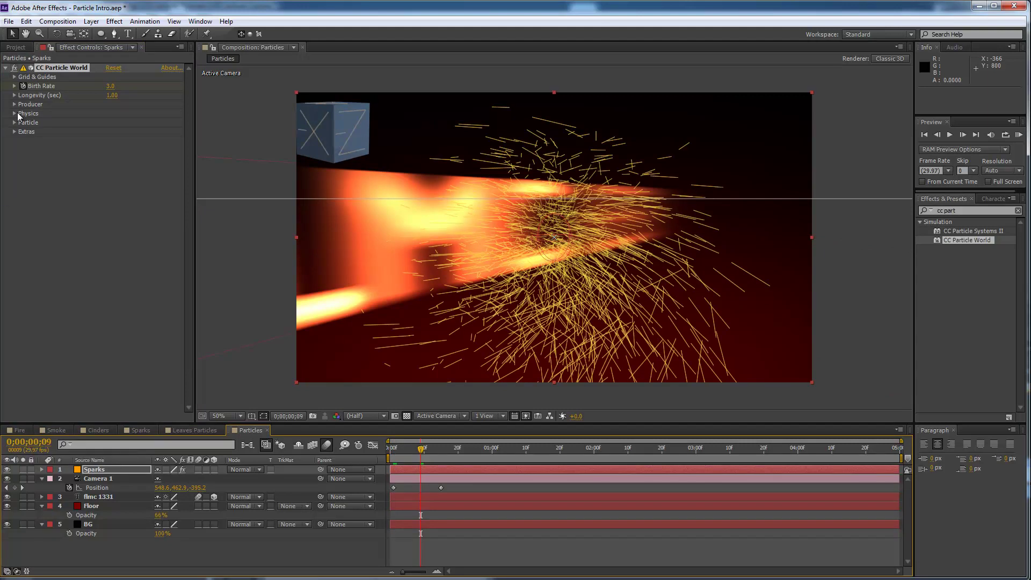
pyautogui.click(110, 87)
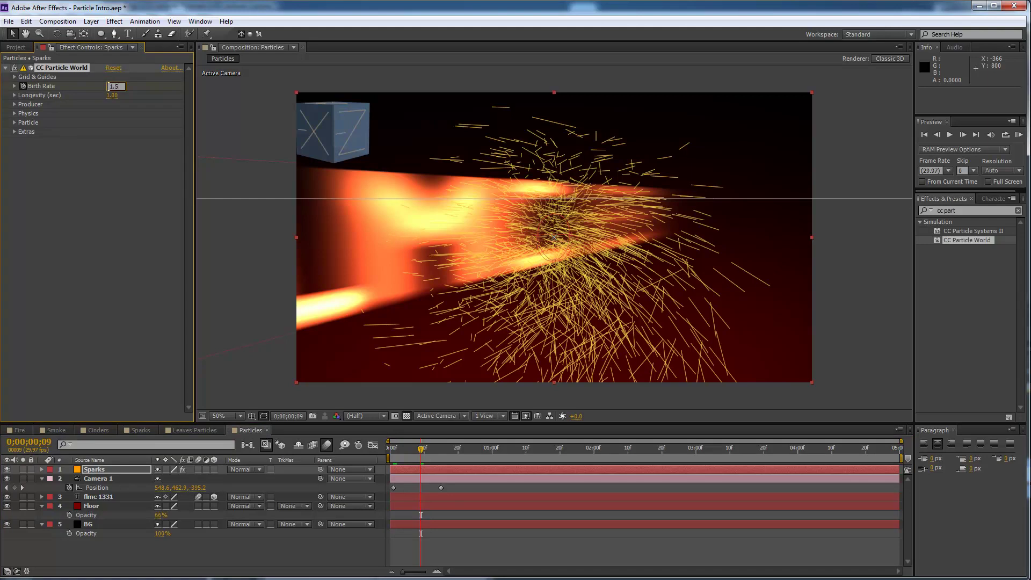
pyautogui.press('Return')
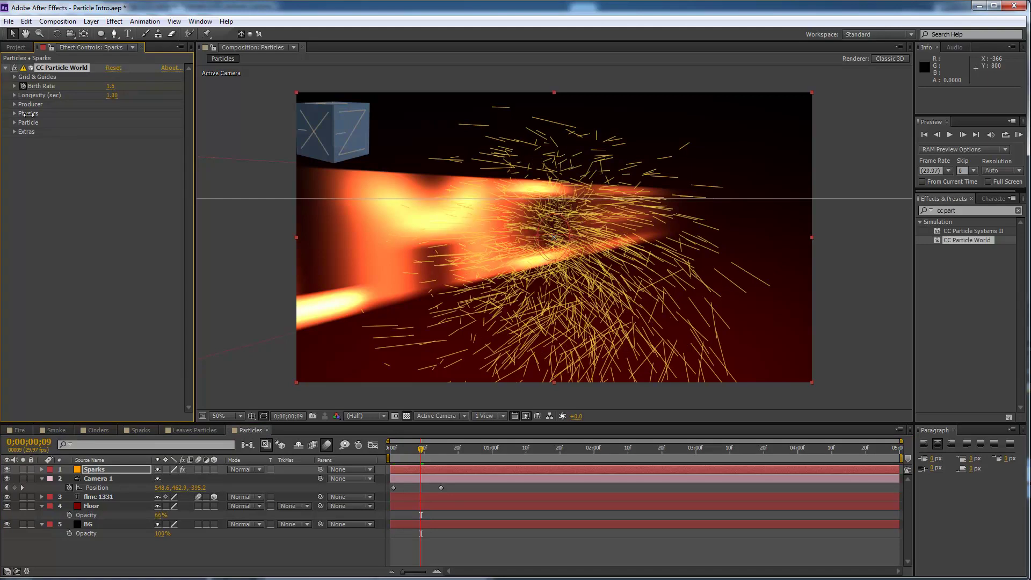
# - At frame 10, keyframe the Sparks Birth Rate at 0
pyautogui.click(29, 443)
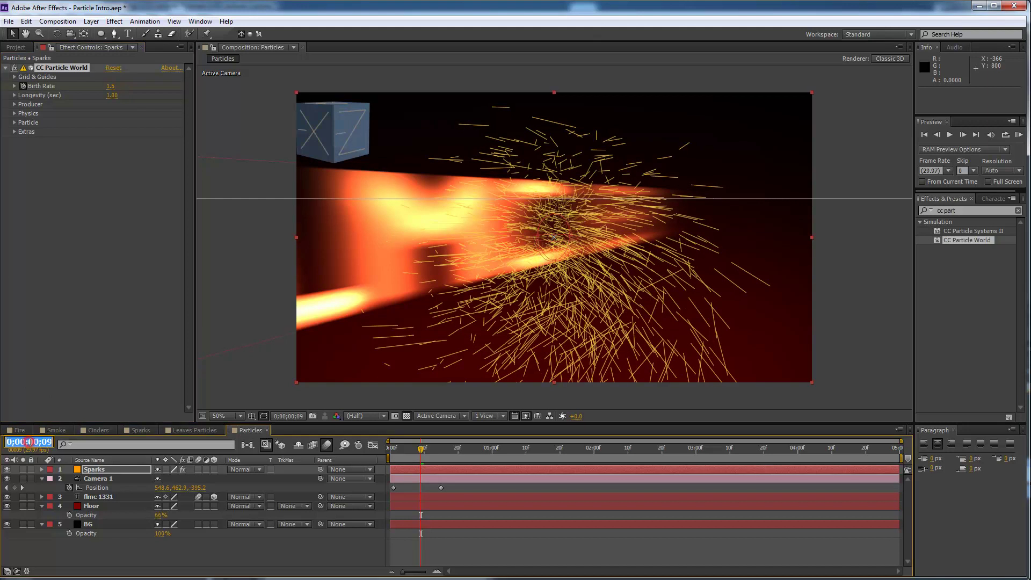
pyautogui.write('10')
pyautogui.press('Return')
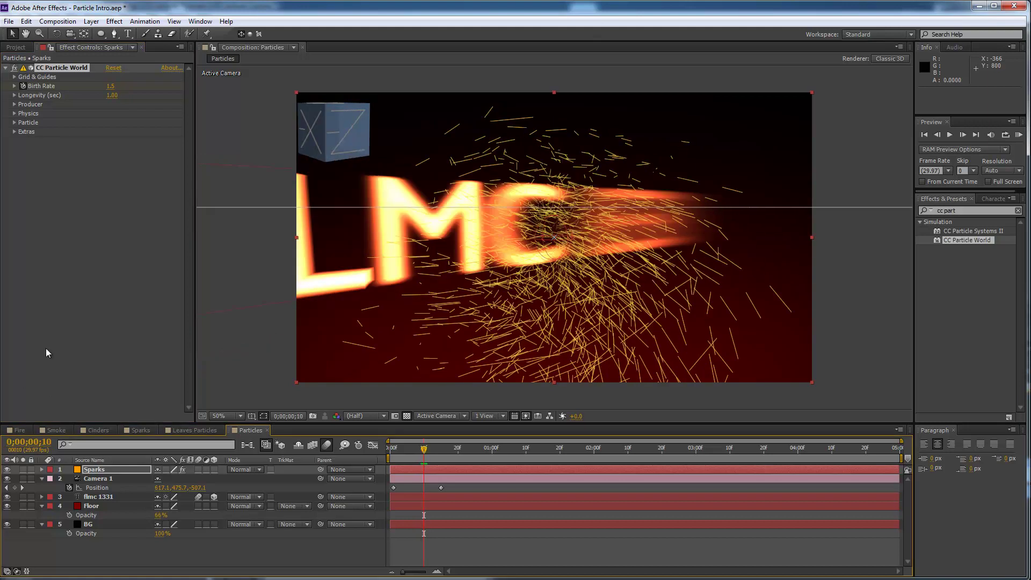
pyautogui.click(111, 85)
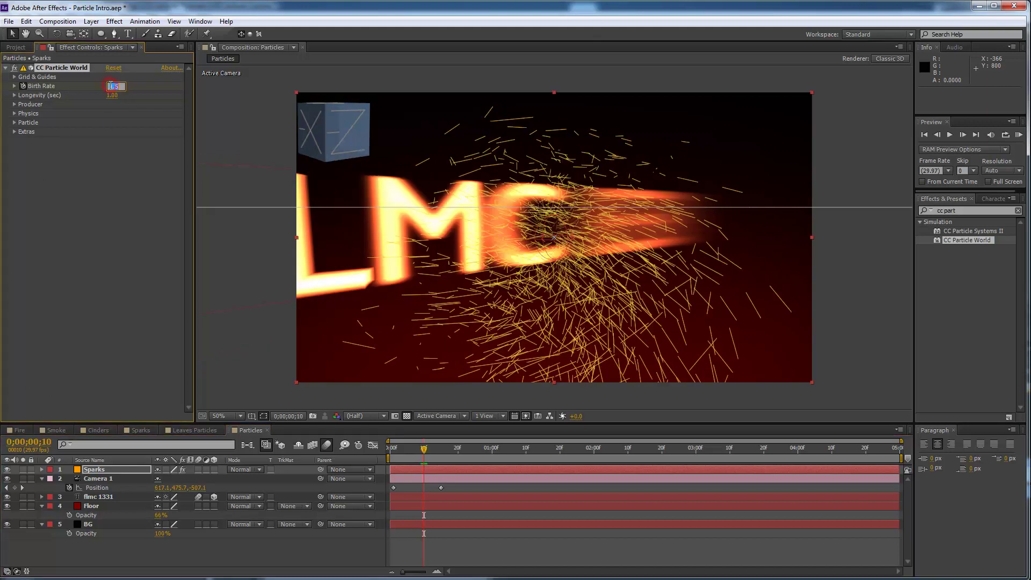
pyautogui.press('Return')
# - Scrub through the first 15 frames of the Particles composition to check the timing of the spark burst
pyautogui.moveTo(424, 450); pyautogui.dragTo(385, 455)
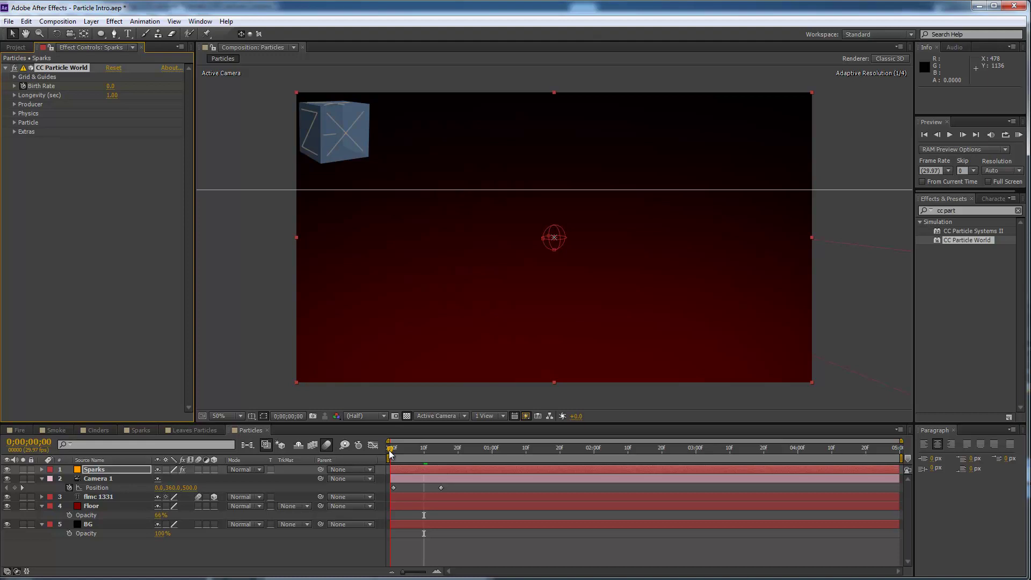
pyautogui.moveTo(389, 454); pyautogui.dragTo(441, 451)
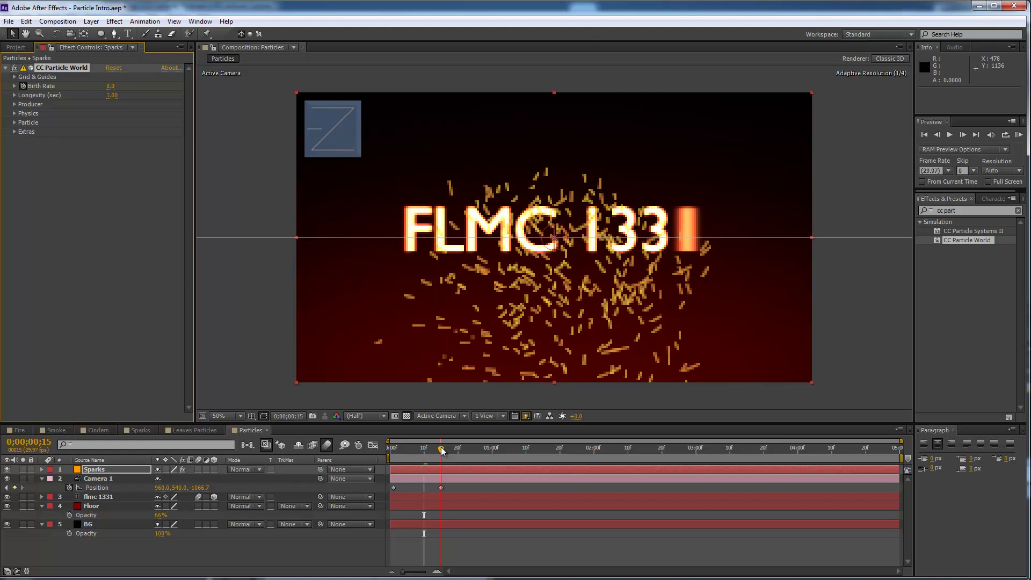
pyautogui.moveTo(441, 451); pyautogui.dragTo(441, 451)
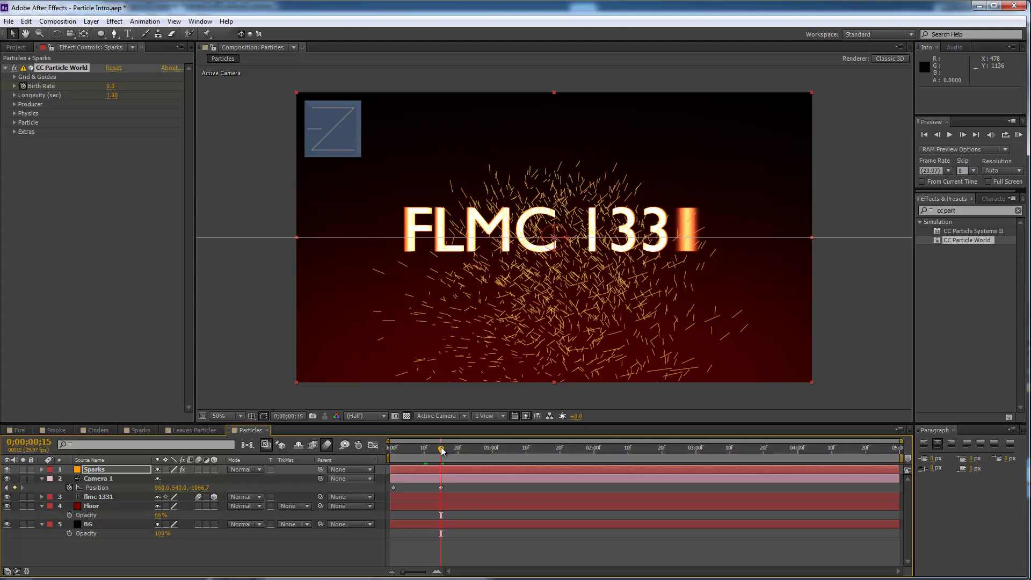
pyautogui.moveTo(441, 451); pyautogui.dragTo(380, 460)
# - Change the Sparks Particle Type to Lens Convex and enable motion blur on the layer
pyautogui.click(14, 122)
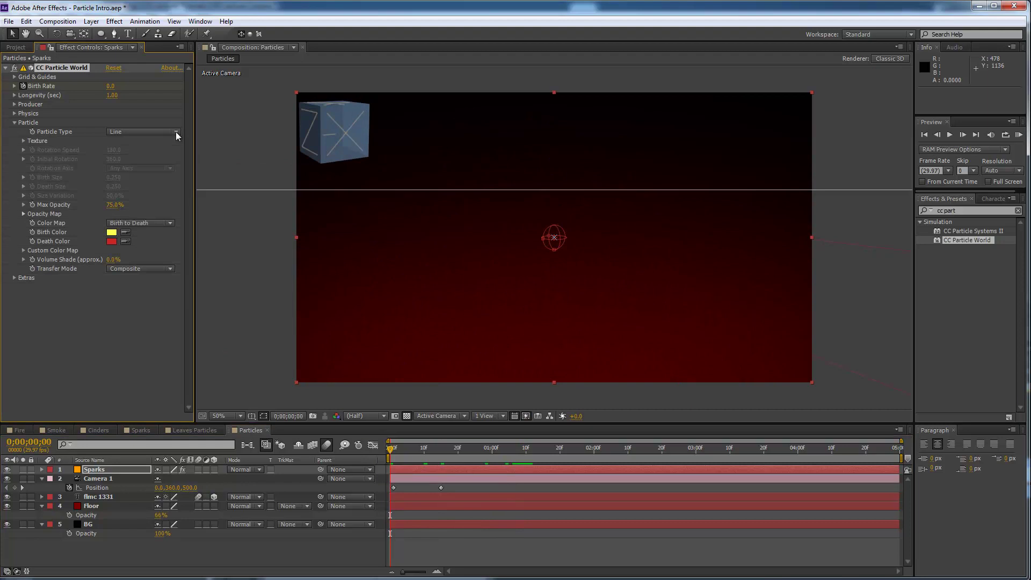
pyautogui.click(176, 132)
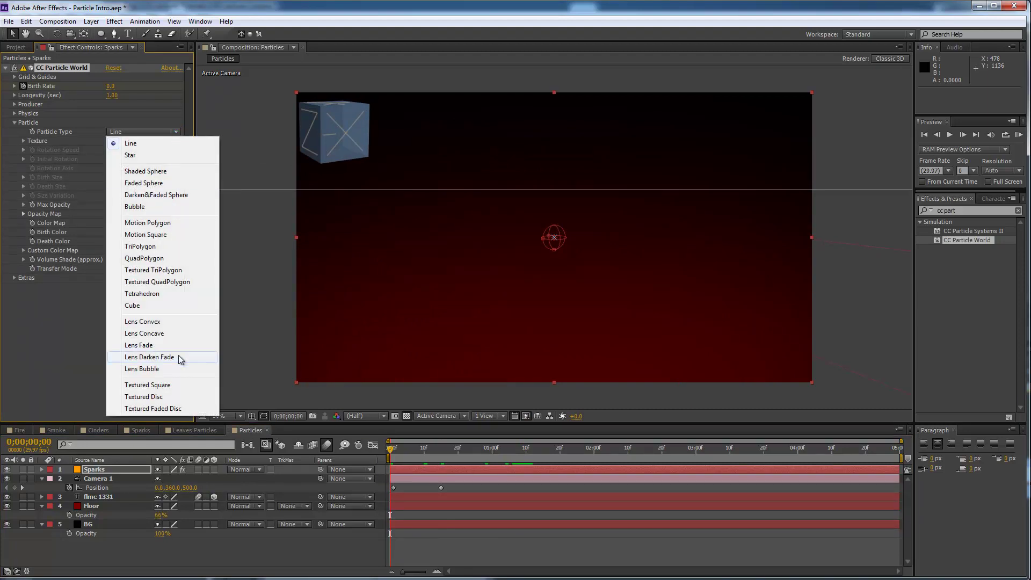
pyautogui.click(154, 322)
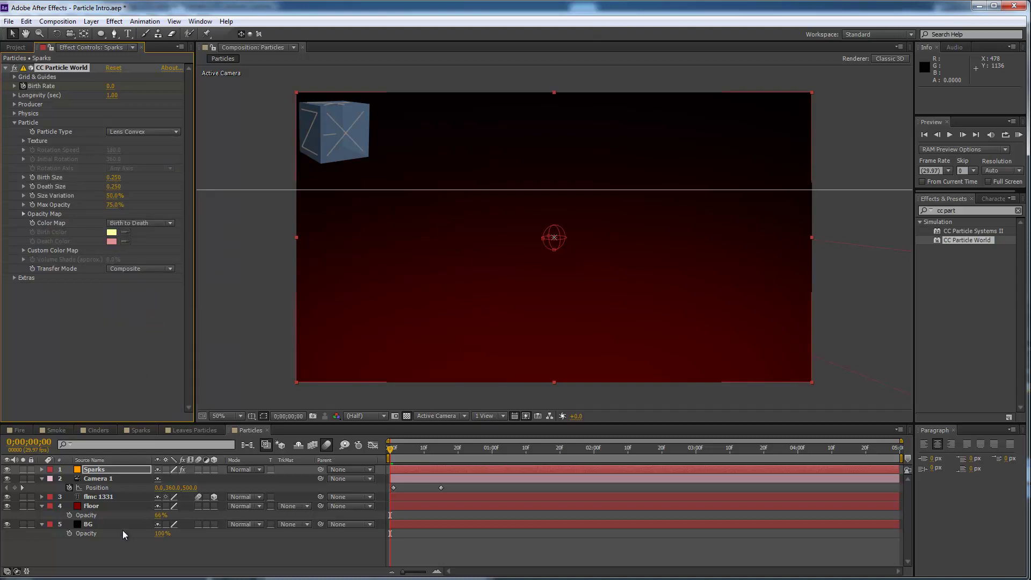
pyautogui.click(197, 469)
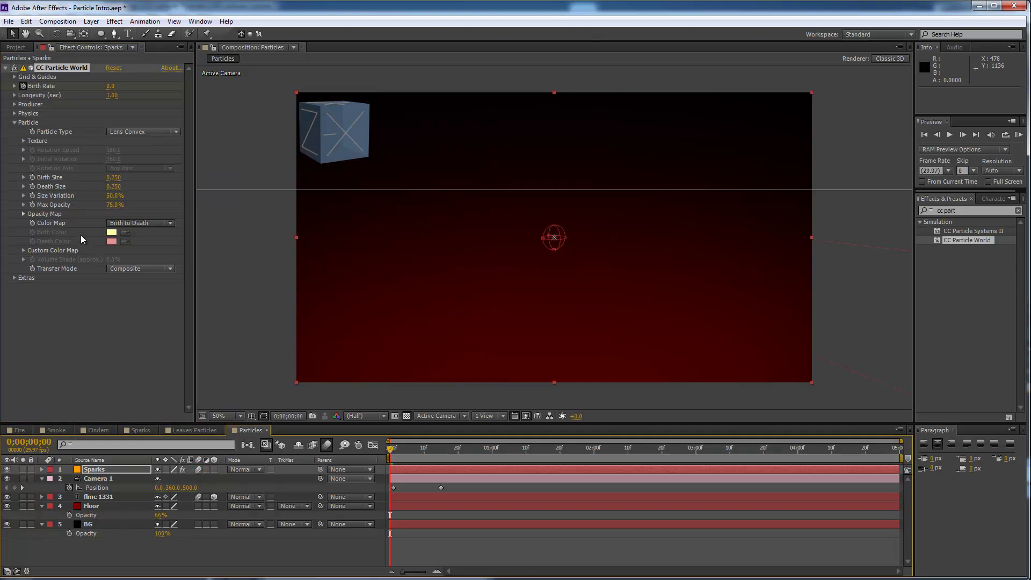
# - Set the Sparks particles' Birth Size to 0.050 and Death Size to 0.120
pyautogui.click(115, 177)
pyautogui.write('.05')
pyautogui.press('Return')
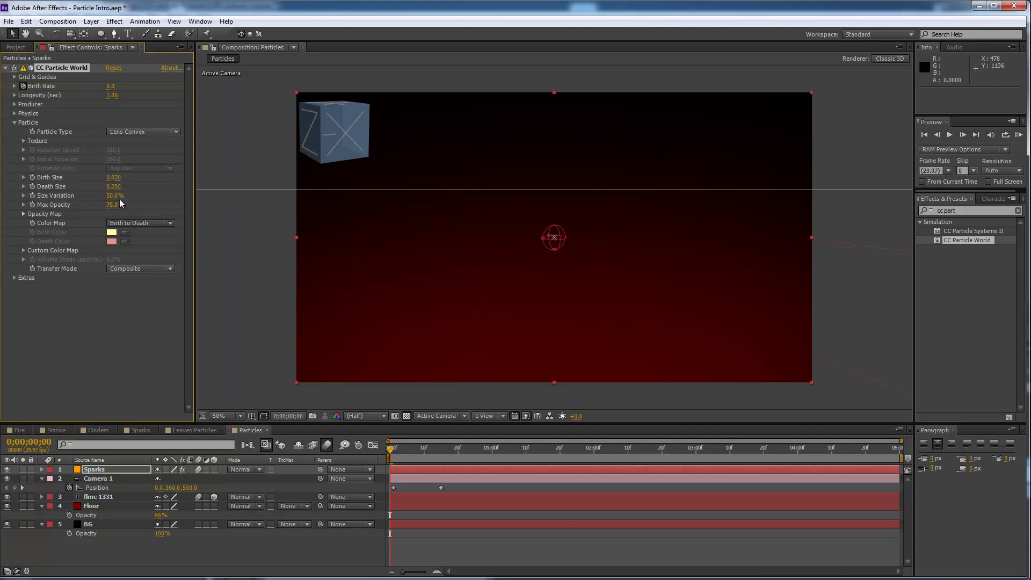
pyautogui.click(113, 187)
pyautogui.write('.120')
pyautogui.press('Return')
# - At frame 0, add a Producer Position X keyframe of -0.50 to the Sparks particles
pyautogui.click(14, 105)
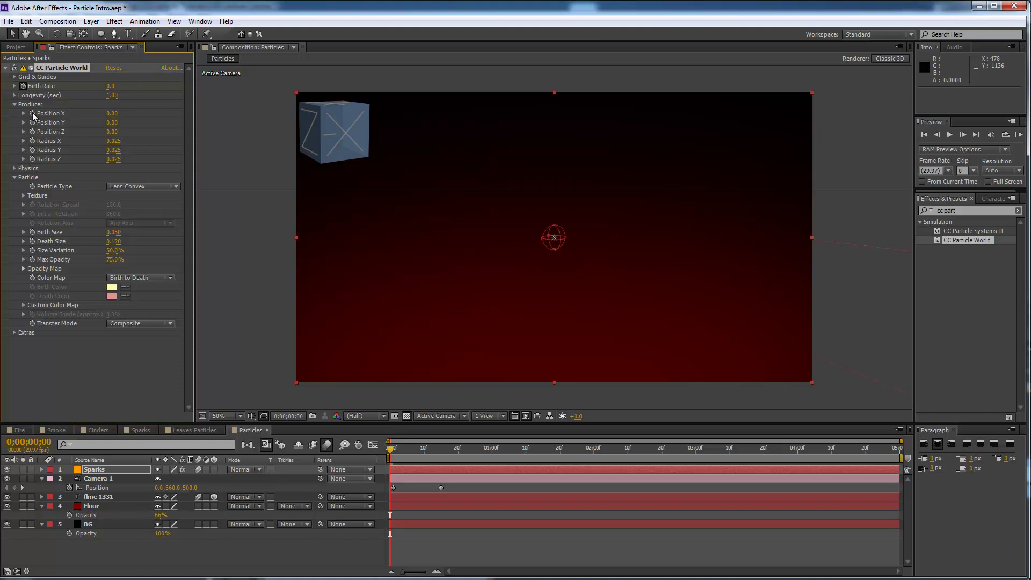
pyautogui.click(112, 114)
pyautogui.write('-.5')
pyautogui.press('Return')
# - At frame 10, keyframe the Sparks Producer Position X at 0.50
pyautogui.click(35, 443)
pyautogui.write('10')
pyautogui.press('Return')
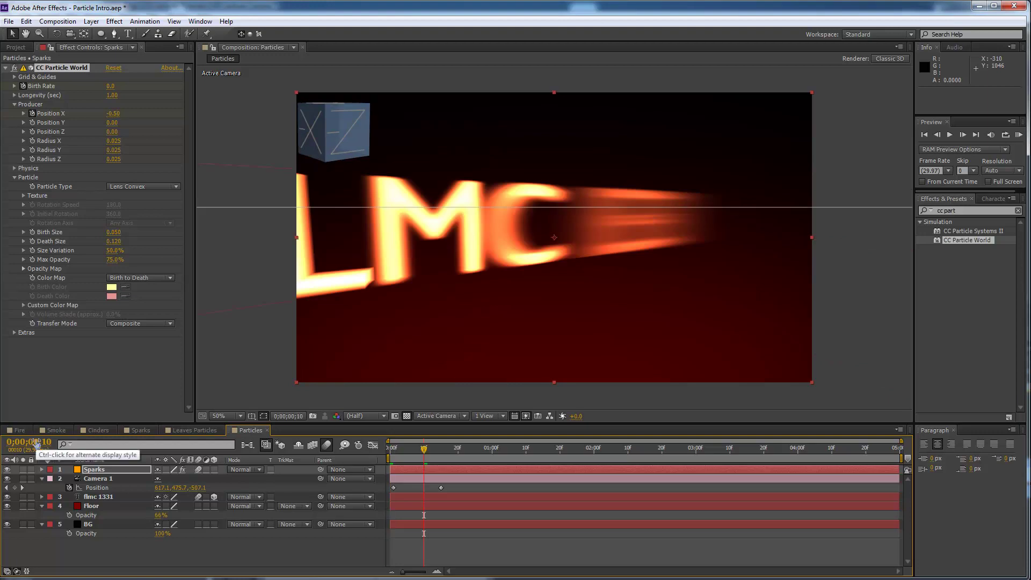
pyautogui.click(113, 114)
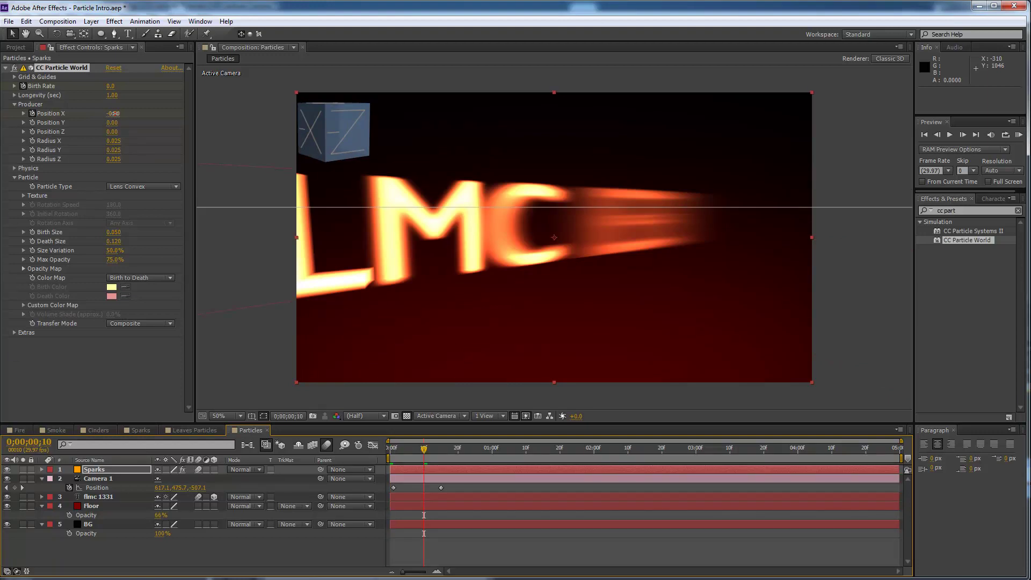
pyautogui.write('.5')
pyautogui.press('Return')
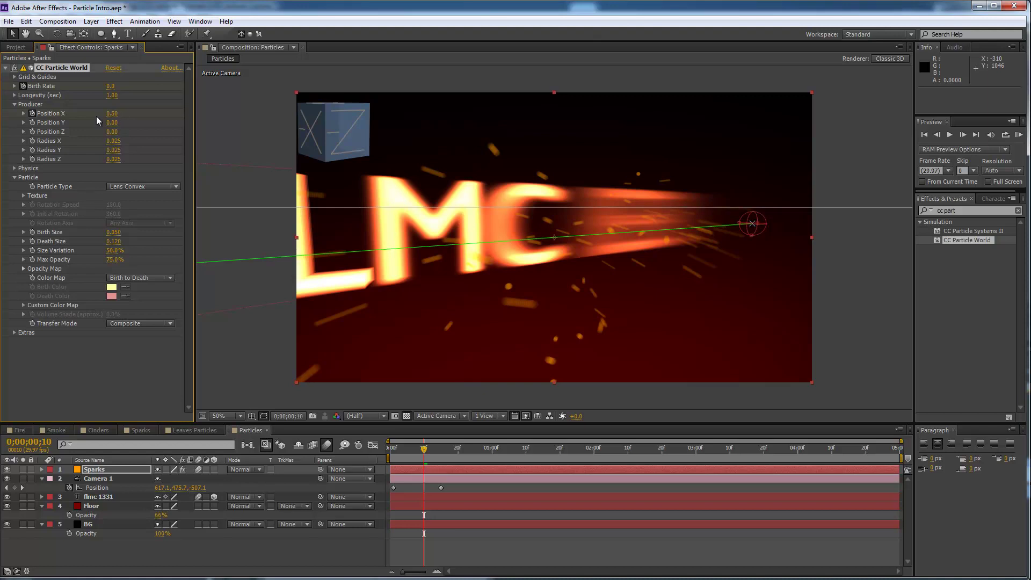
# - Set the Sparks physics to Velocity 1.60, Inherit Velocity 45 % and Gravity 0.400
pyautogui.click(14, 168)
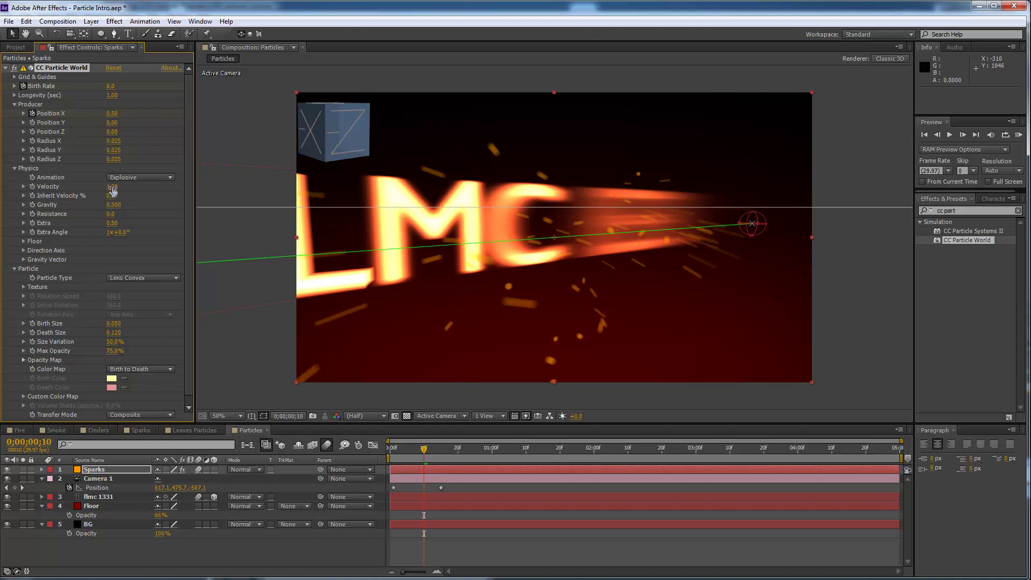
pyautogui.click(112, 188)
pyautogui.write('1.6')
pyautogui.press('Return')
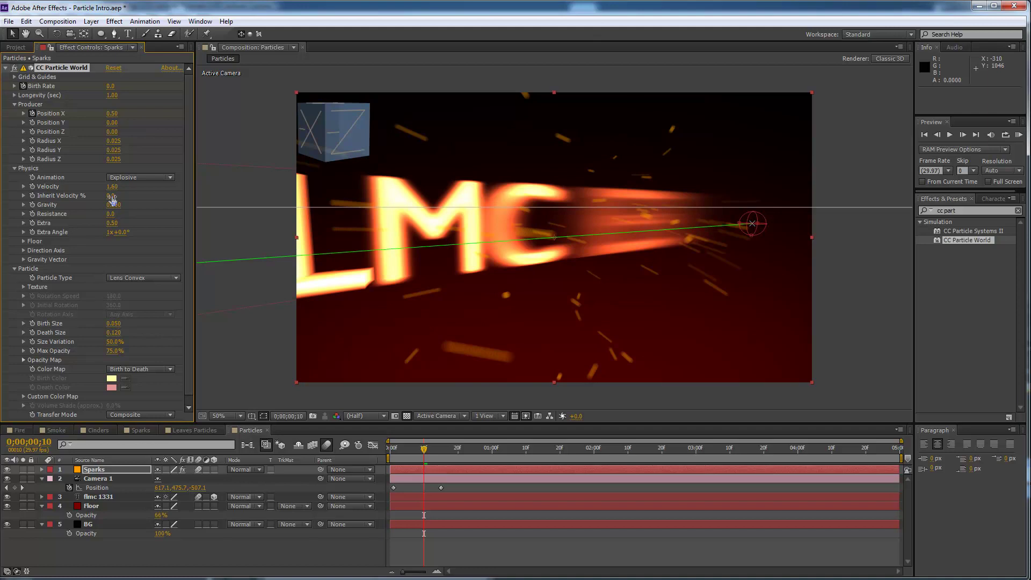
pyautogui.click(111, 195)
pyautogui.press('Return')
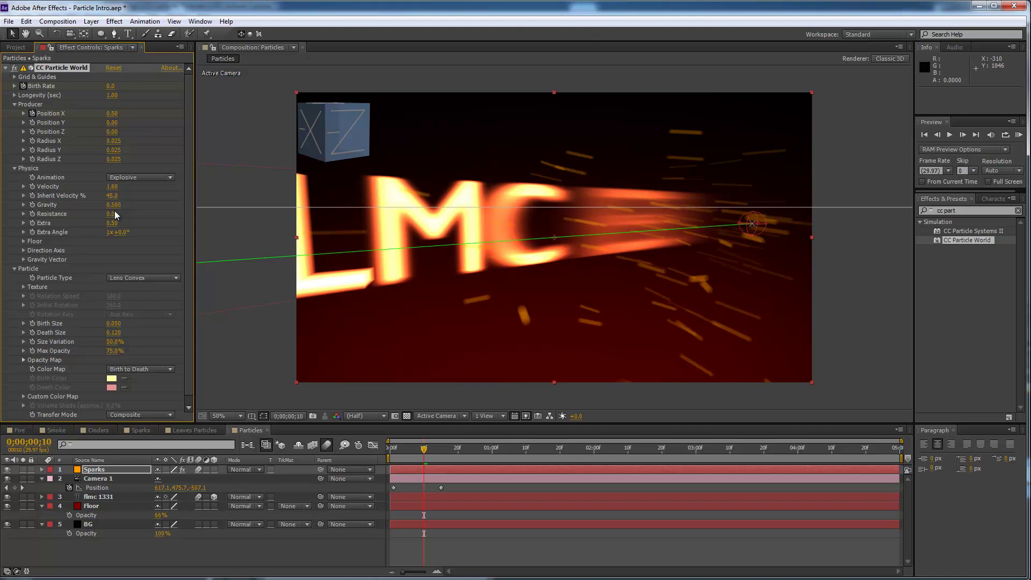
pyautogui.click(114, 208)
pyautogui.write('.4')
pyautogui.press('Return')
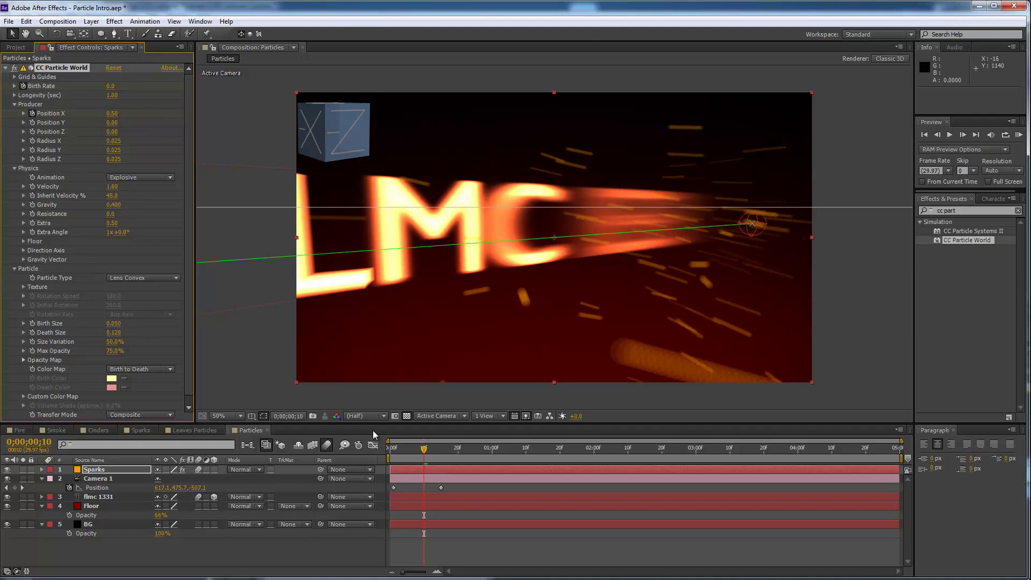
# - Apply the Stylize Glow effect to the Sparks layer and check the glowing particles up to frame 21
pyautogui.moveTo(424, 449); pyautogui.dragTo(390, 464)
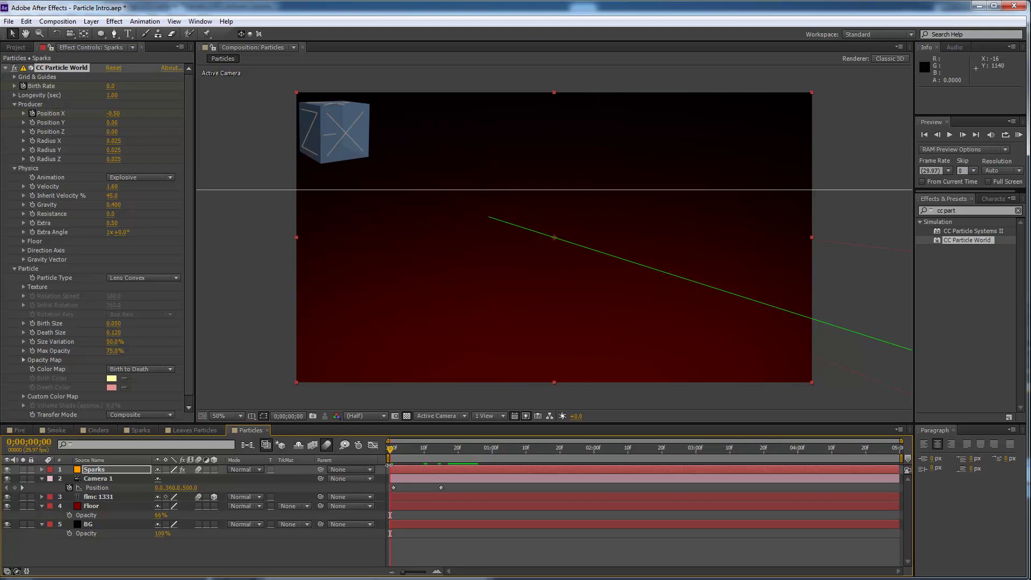
pyautogui.hotkey('ctrl', '5')
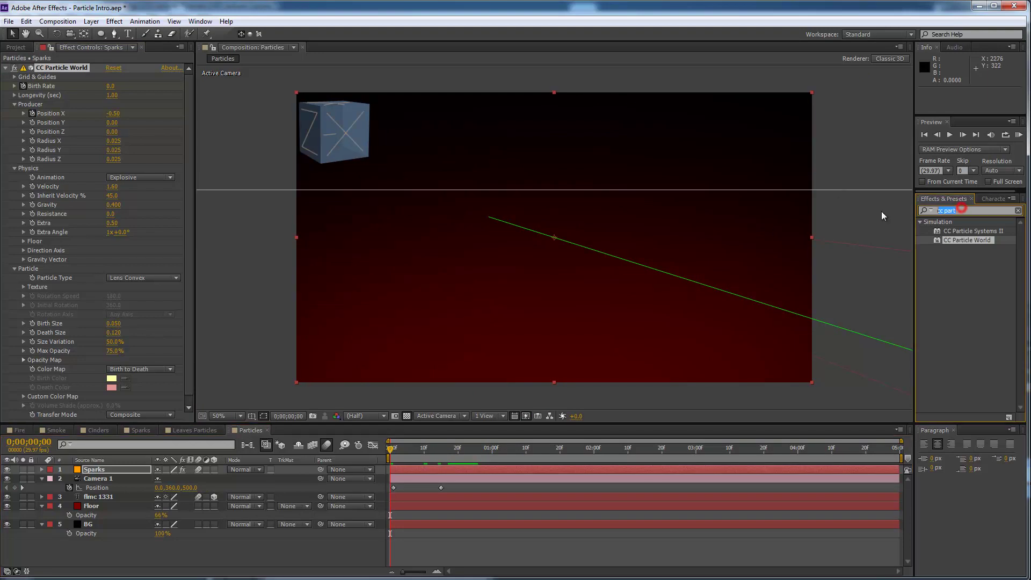
pyautogui.write('glow')
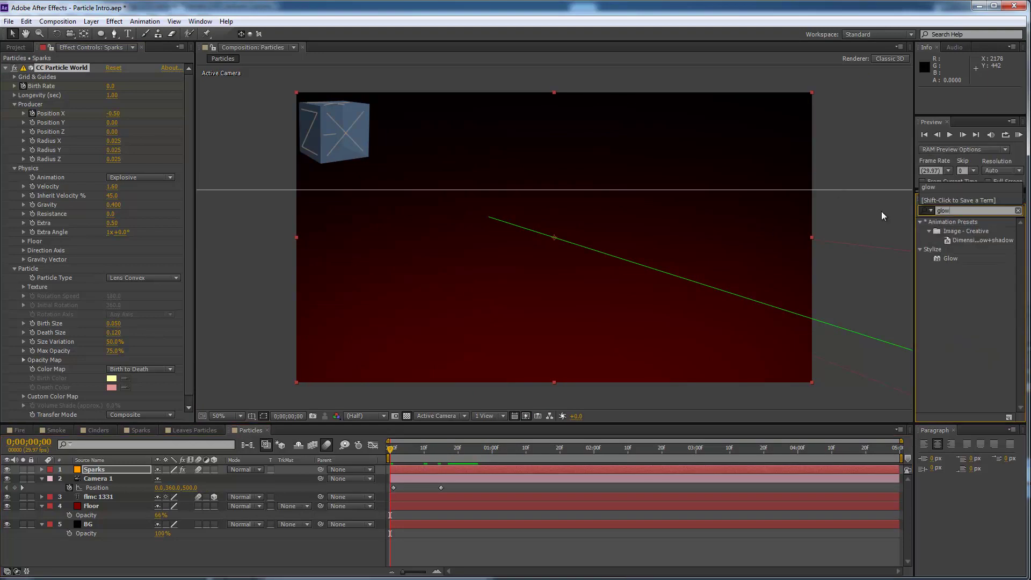
pyautogui.moveTo(936, 256); pyautogui.dragTo(641, 469)
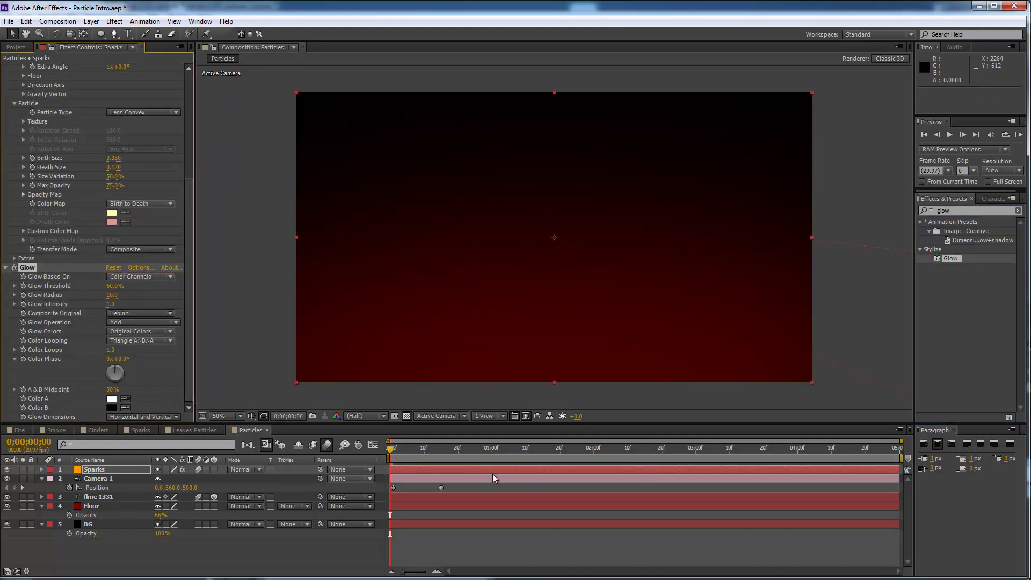
pyautogui.moveTo(390, 453); pyautogui.dragTo(461, 453)
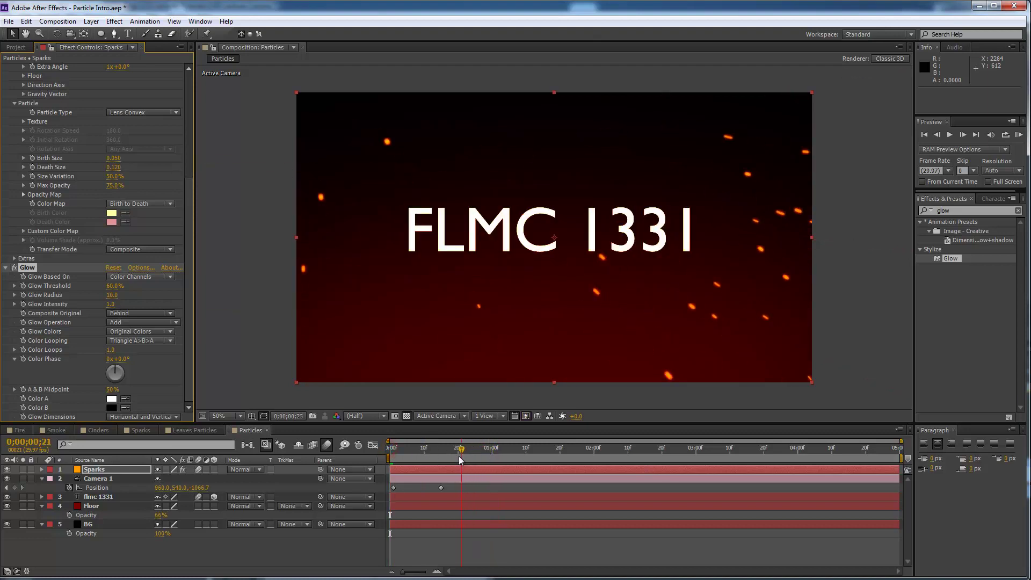
# - Duplicate the Sparks layer as "Sparks Small" with motion blur turned off on the copy
pyautogui.click(106, 470)
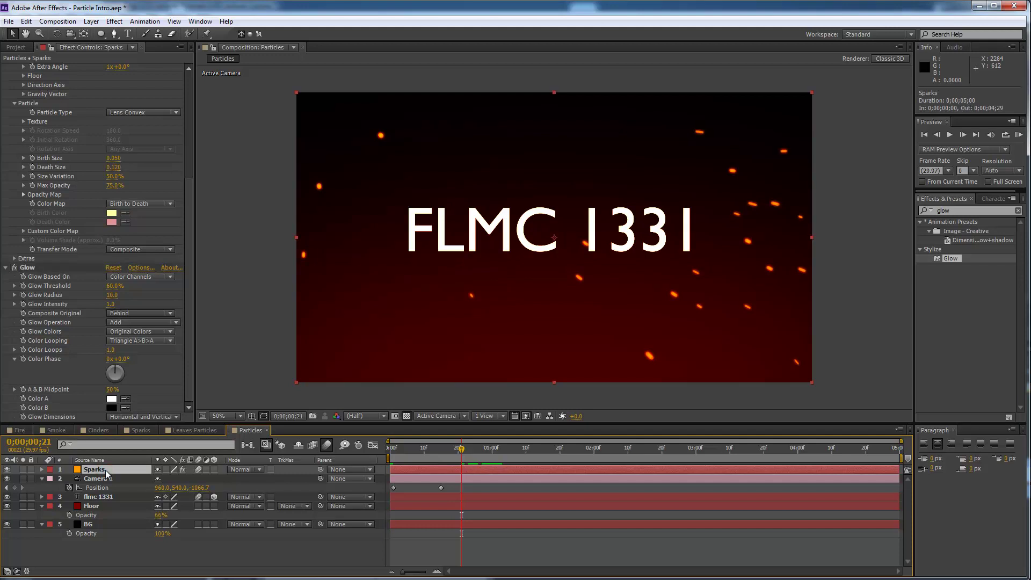
pyautogui.hotkey('ctrl', 'd')
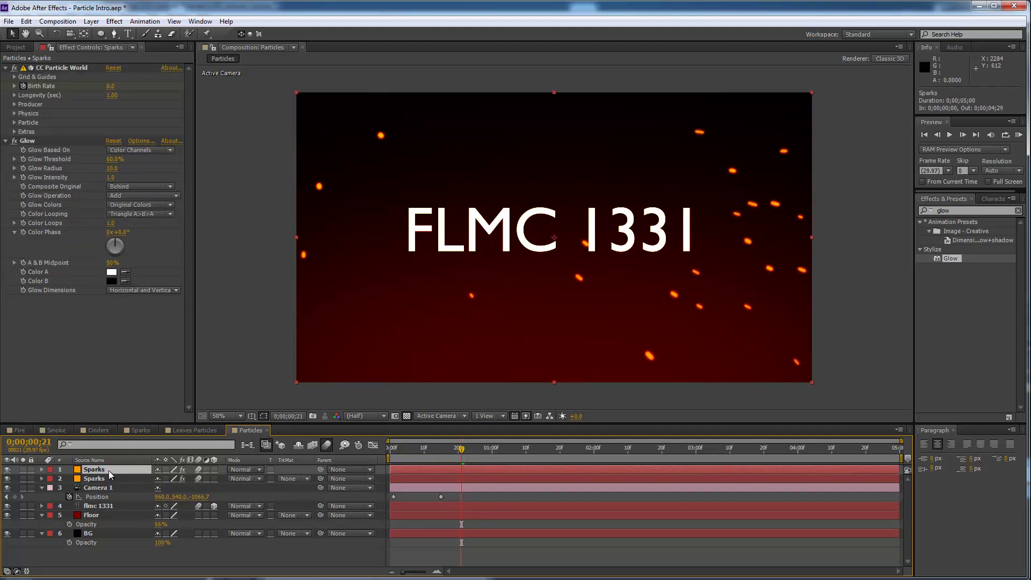
pyautogui.click(198, 470)
pyautogui.click(92, 470)
pyautogui.press('Return')
pyautogui.write('Sparks Small')
pyautogui.press('Return')
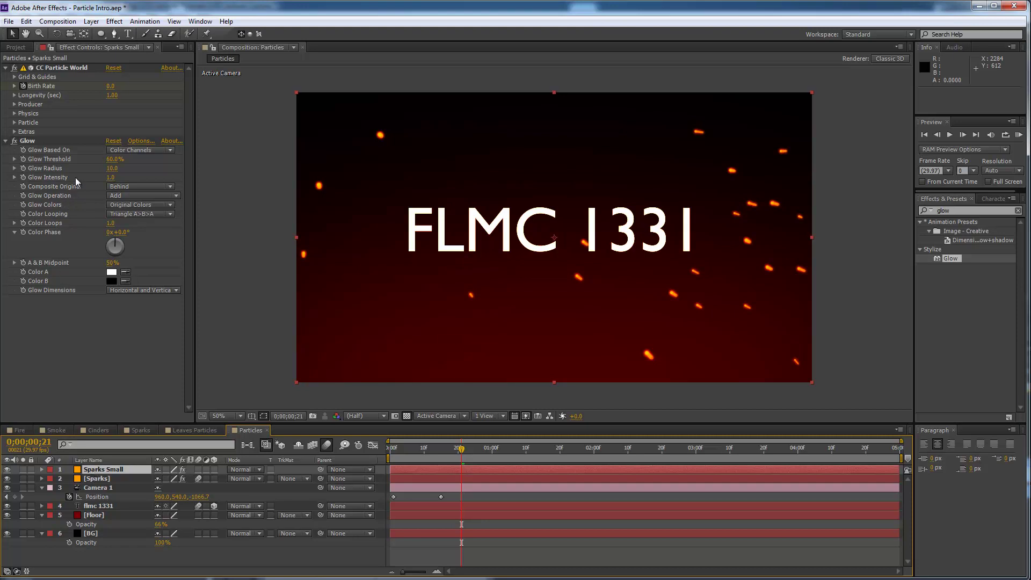
# - Set the Sparks Small physics to Inherit Velocity 30 % and Gravity 1.200
pyautogui.click(14, 113)
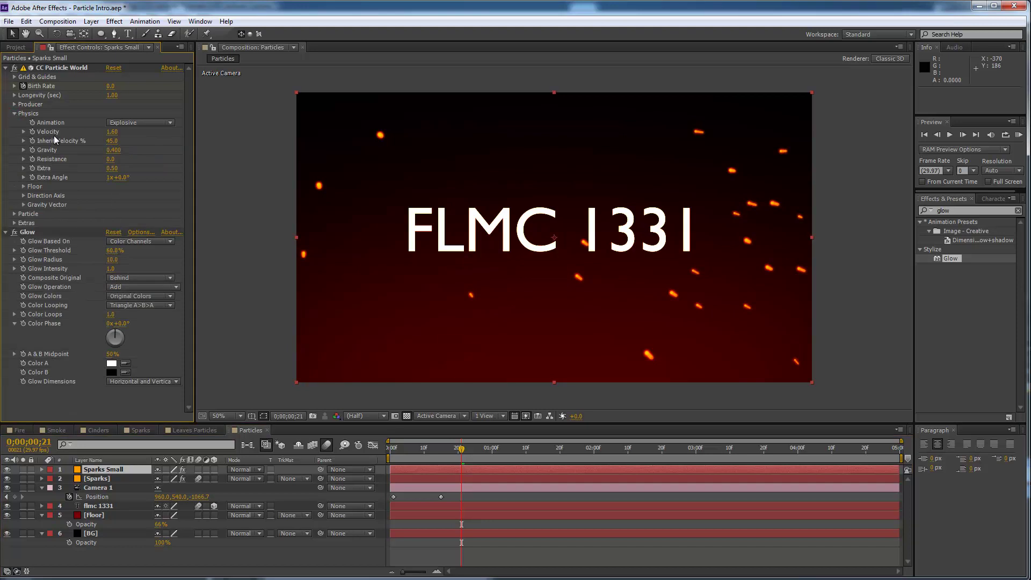
pyautogui.click(112, 141)
pyautogui.write('30')
pyautogui.press('Return')
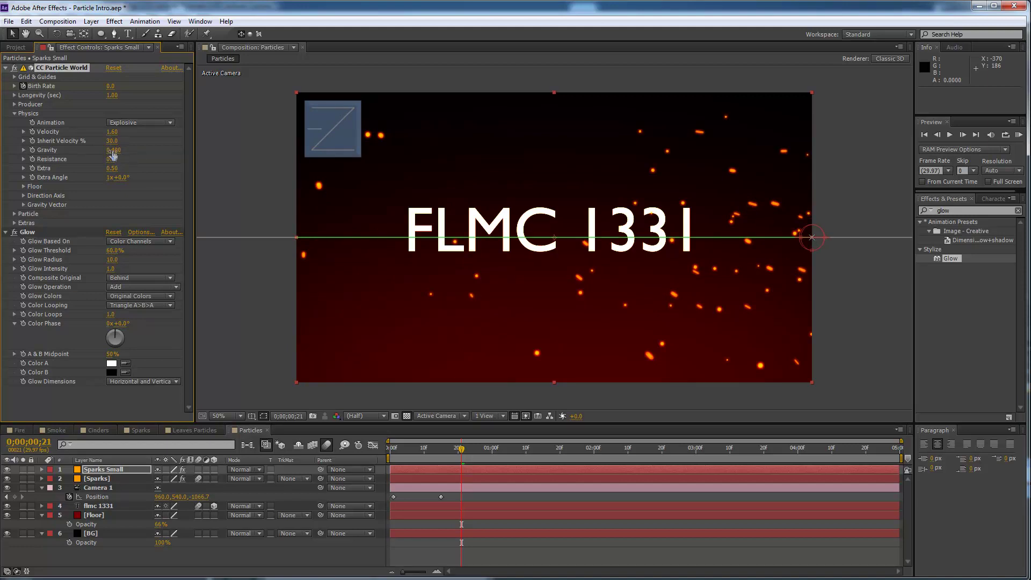
pyautogui.click(114, 150)
pyautogui.press('Return')
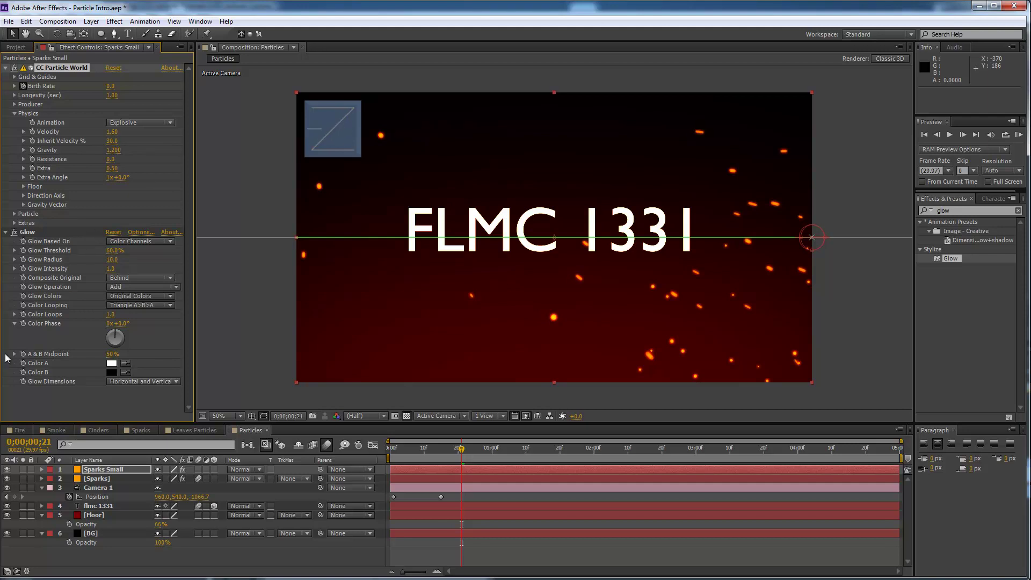
# - Set both the Birth Size and Death Size of the Sparks Small particles to 0.020
pyautogui.click(14, 214)
pyautogui.click(113, 269)
pyautogui.write('.02')
pyautogui.press('Return')
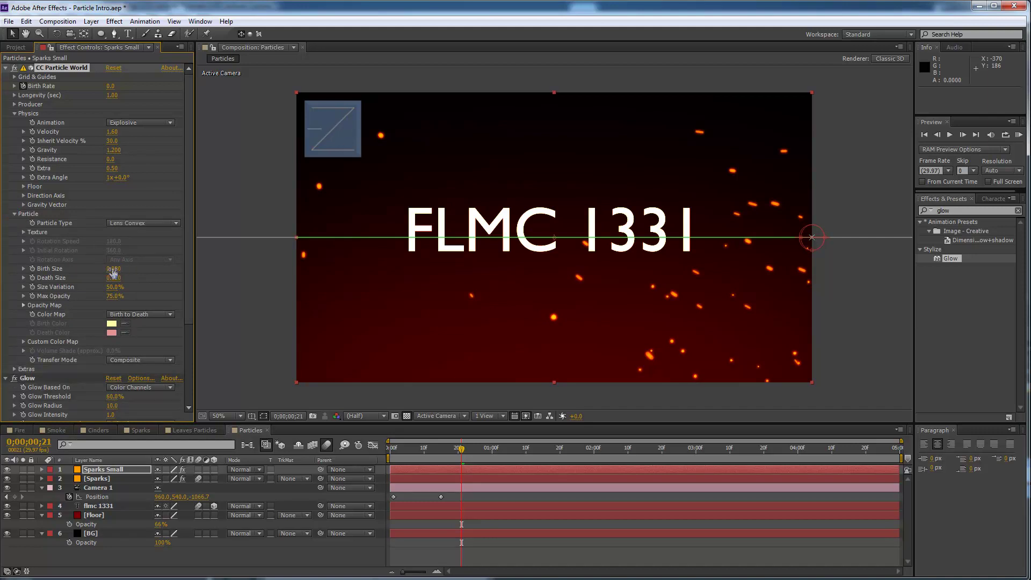
pyautogui.click(114, 278)
pyautogui.write('.02')
pyautogui.press('Return')
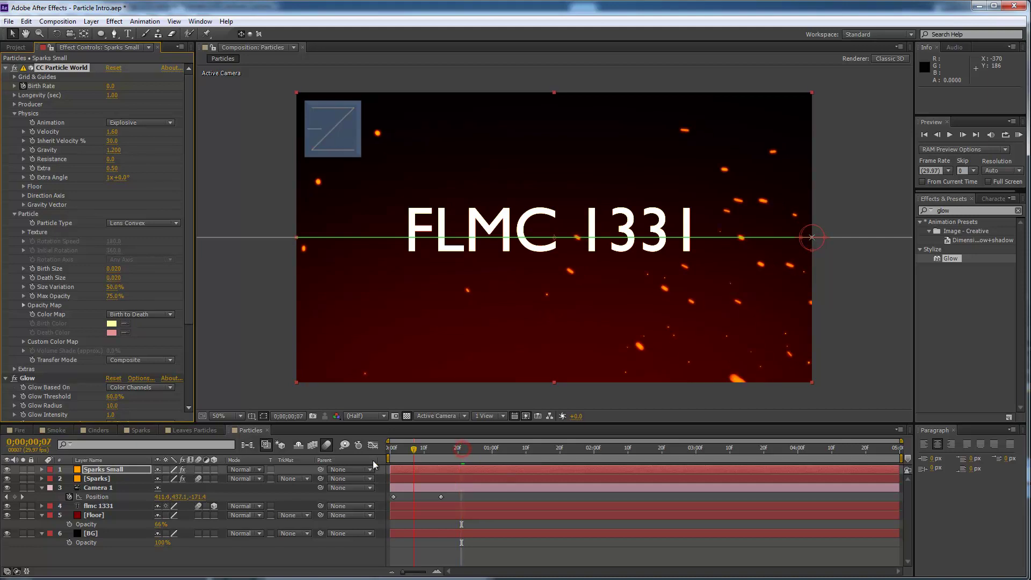
# - Run a RAM preview of the Particles composition from frame 0 and scrub through the spark burst
pyautogui.press('Home')
pyautogui.click(362, 461)
pyautogui.press('KP_0')
pyautogui.press('space')
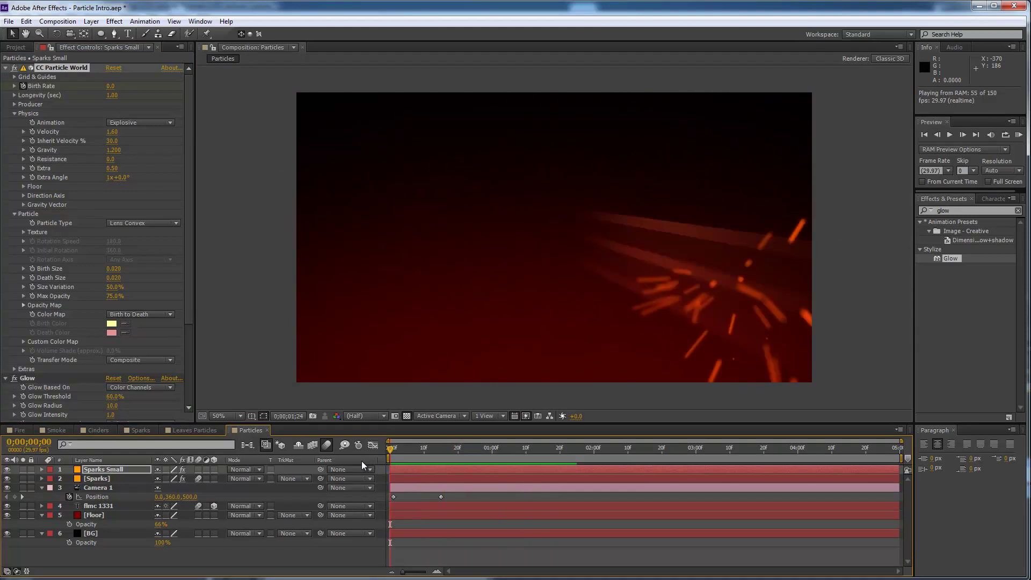
pyautogui.press('space')
pyautogui.moveTo(455, 453); pyautogui.dragTo(422, 463)
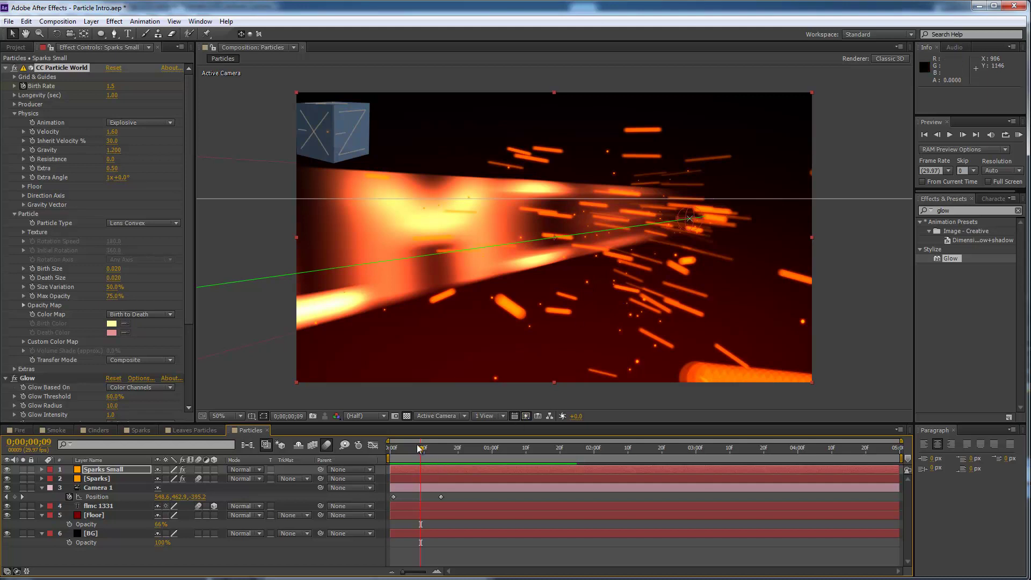
pyautogui.moveTo(420, 448); pyautogui.dragTo(376, 465)
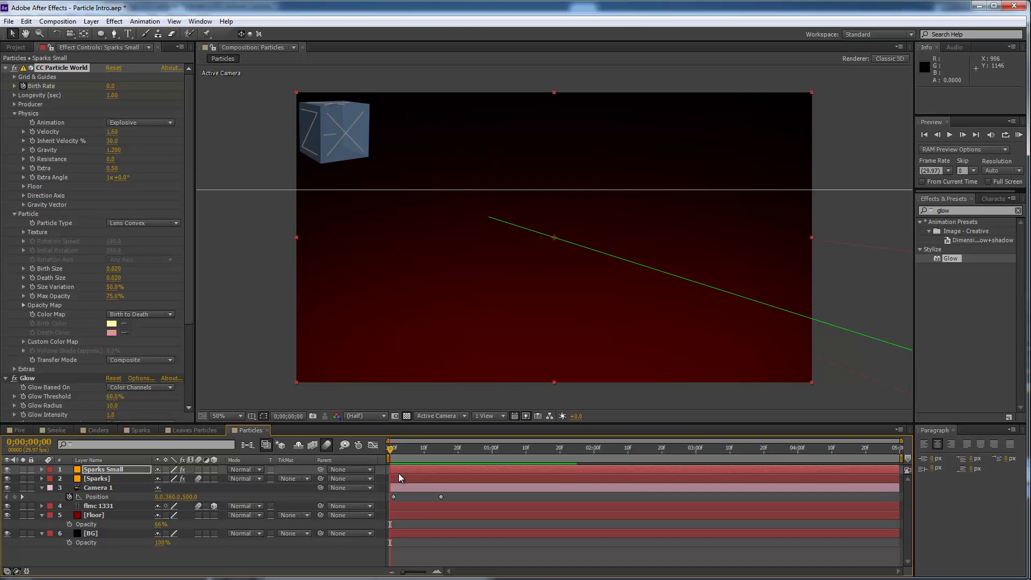
# - Review the animation in the Leaves Particles, Cinders, Smoke and Fire compositions
pyautogui.click(188, 431)
pyautogui.moveTo(387, 457); pyautogui.dragTo(366, 449)
pyautogui.press('KP_0')
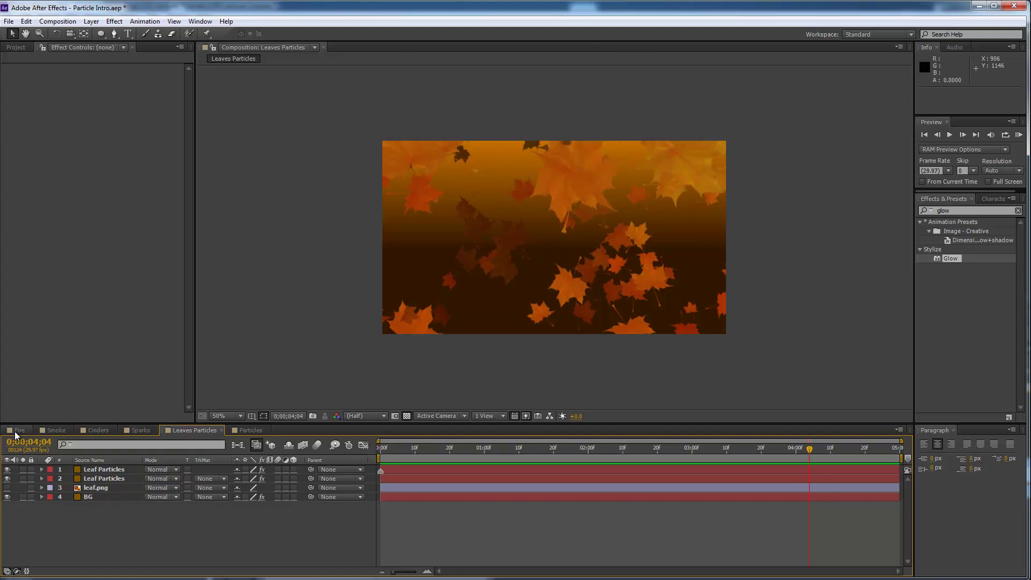
pyautogui.click(102, 429)
pyautogui.moveTo(645, 448); pyautogui.dragTo(515, 453)
pyautogui.press('space')
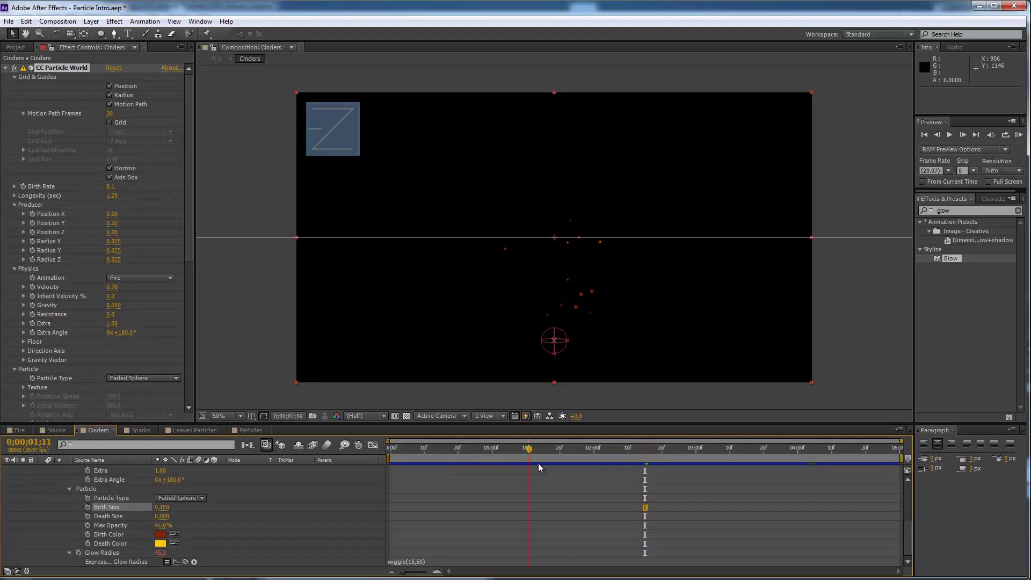
pyautogui.click(56, 430)
pyautogui.moveTo(646, 455); pyautogui.dragTo(723, 468)
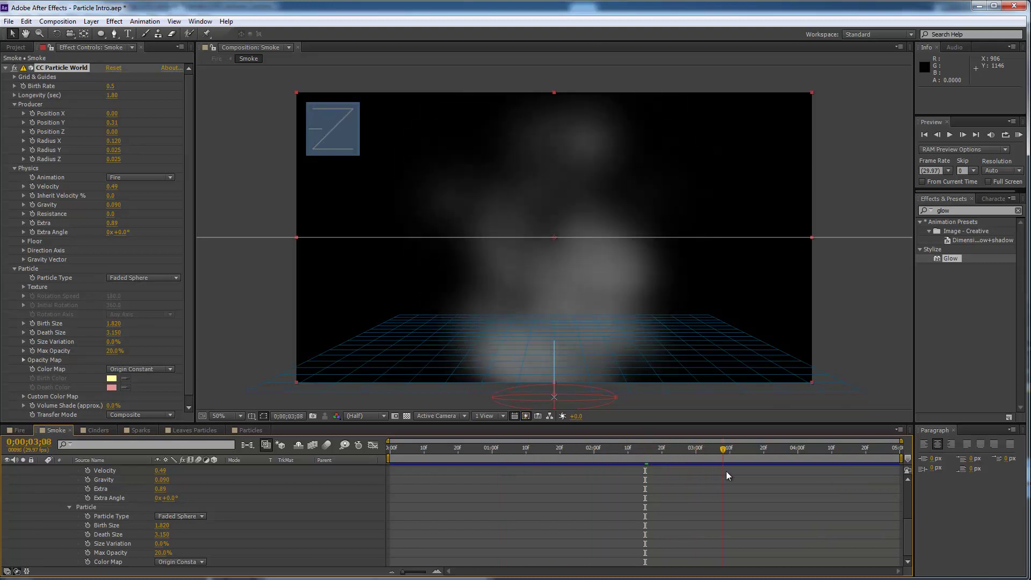
pyautogui.click(20, 430)
pyautogui.moveTo(717, 447); pyautogui.dragTo(695, 463)
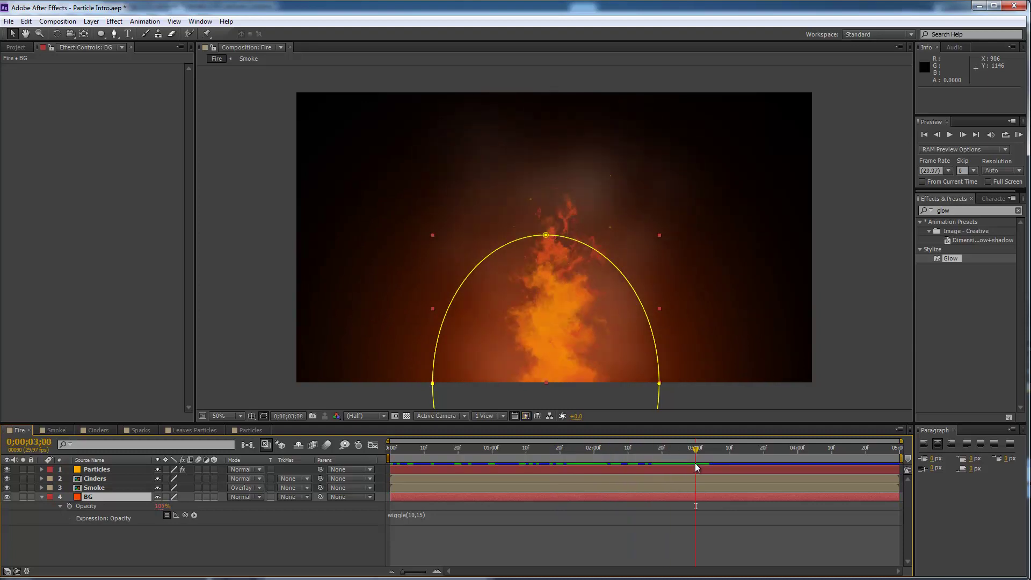